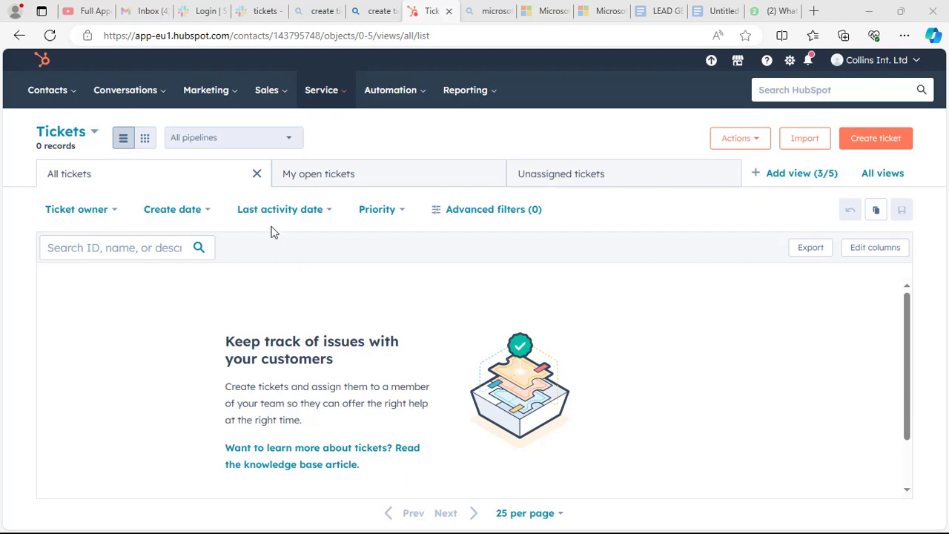
- Start a new service ticket named "insect infested 50kg bag of rice"
{"action": "left_click", "coordinate": [327, 98]}
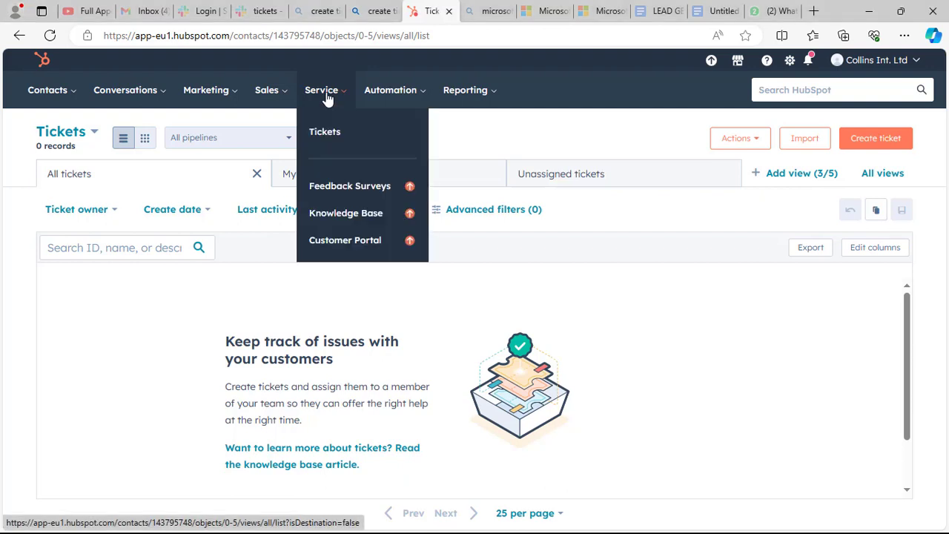
{"action": "left_click", "coordinate": [340, 134]}
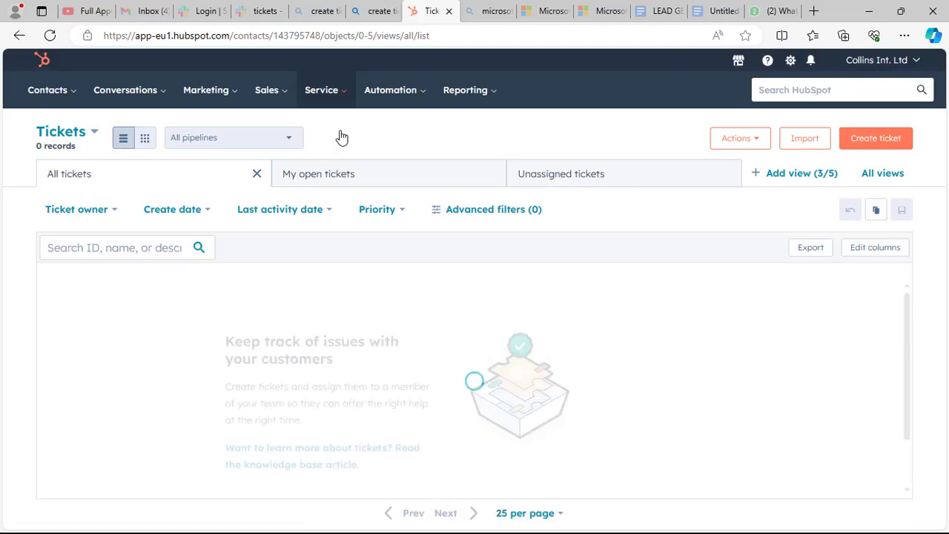
{"action": "left_click", "coordinate": [882, 148]}
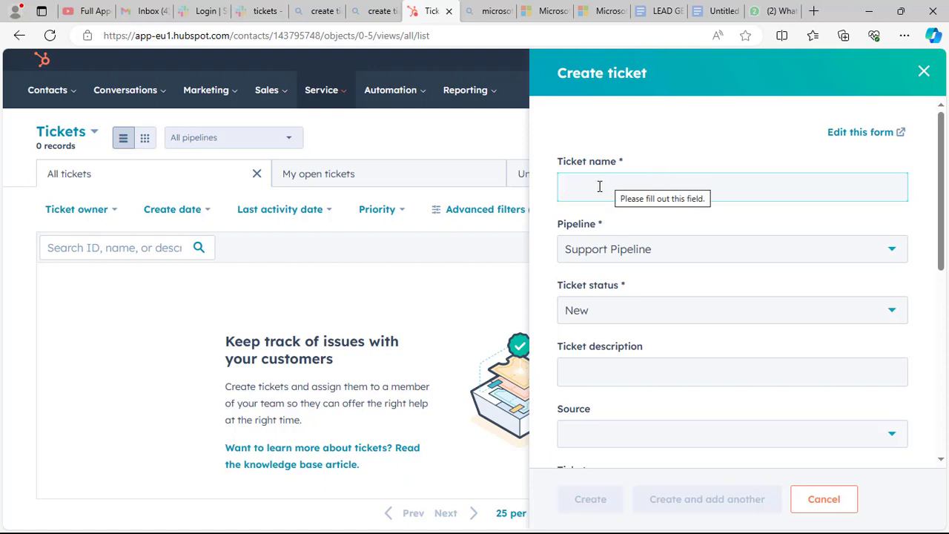
{"action": "type", "text": "insect infested 50kg bag of rice"}
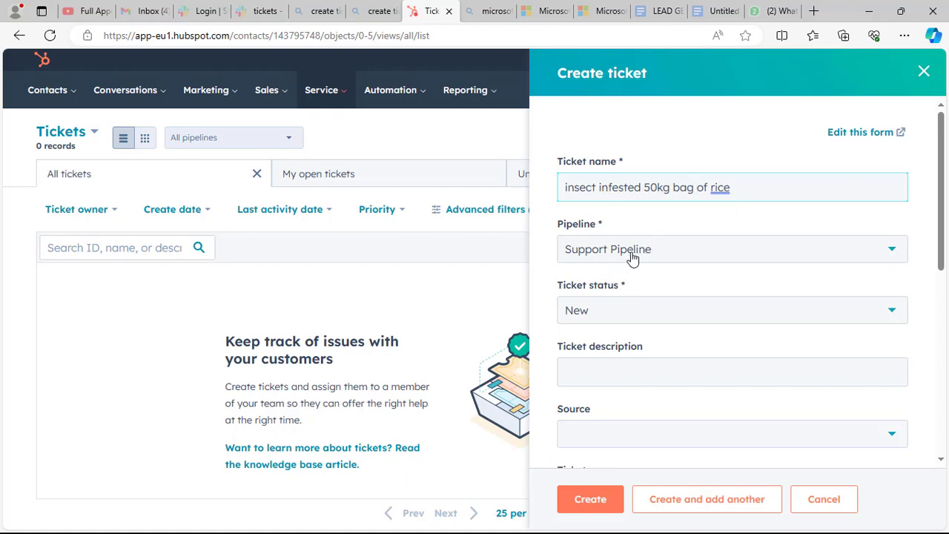
- Assign the ticket to the Support Pipeline with the ticket status New
{"action": "left_click", "coordinate": [706, 253]}
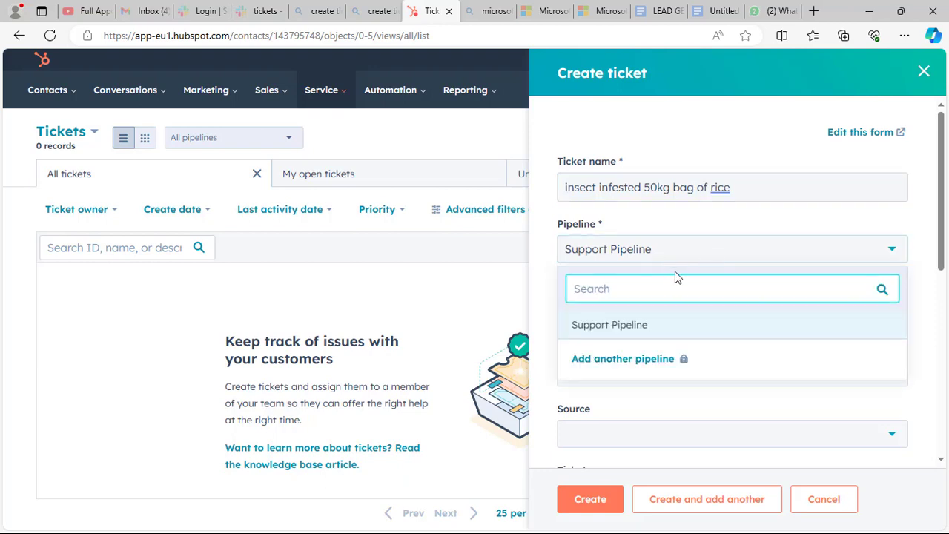
{"action": "left_click", "coordinate": [636, 326]}
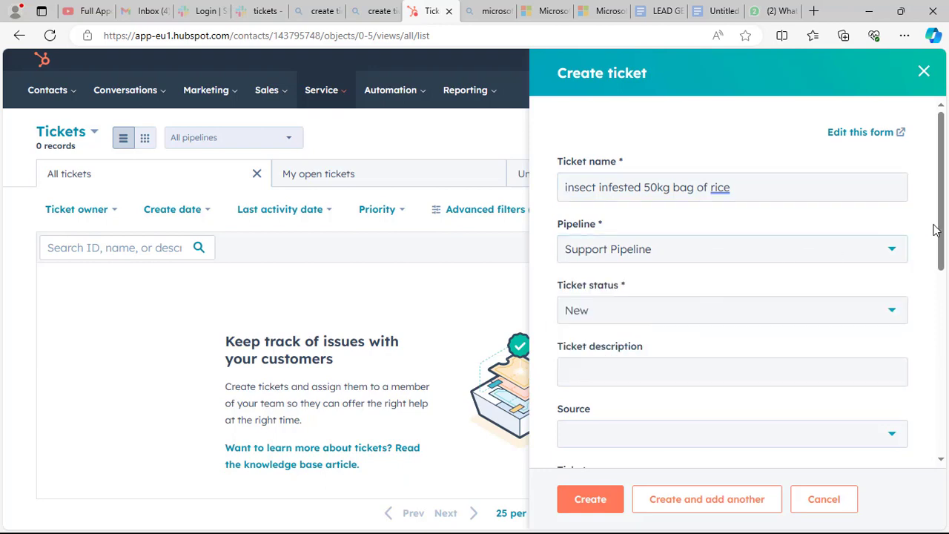
{"action": "left_click_drag", "start_coordinate": [943, 251], "coordinate": [944, 256]}
{"action": "scroll", "coordinate": [941, 263], "scroll_direction": "down", "scroll_amount": 1}
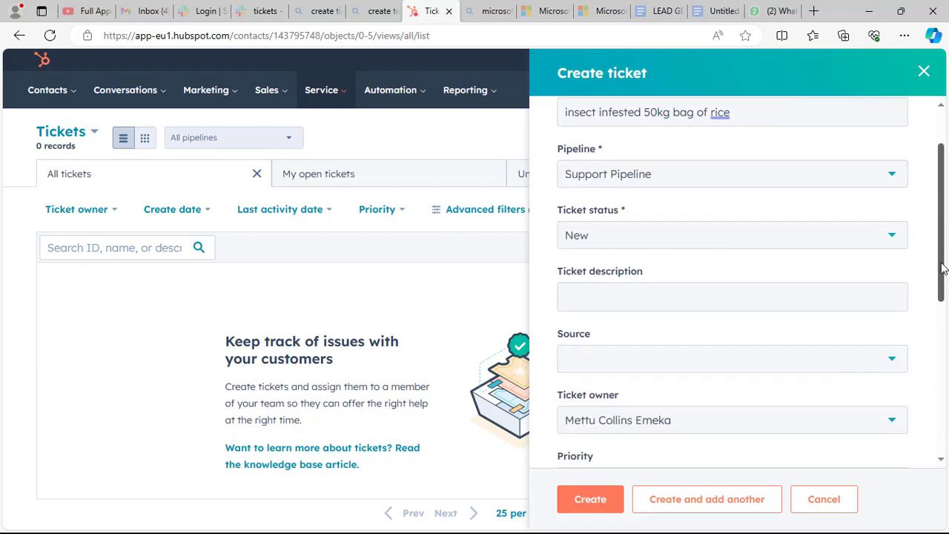
{"action": "left_click", "coordinate": [578, 226]}
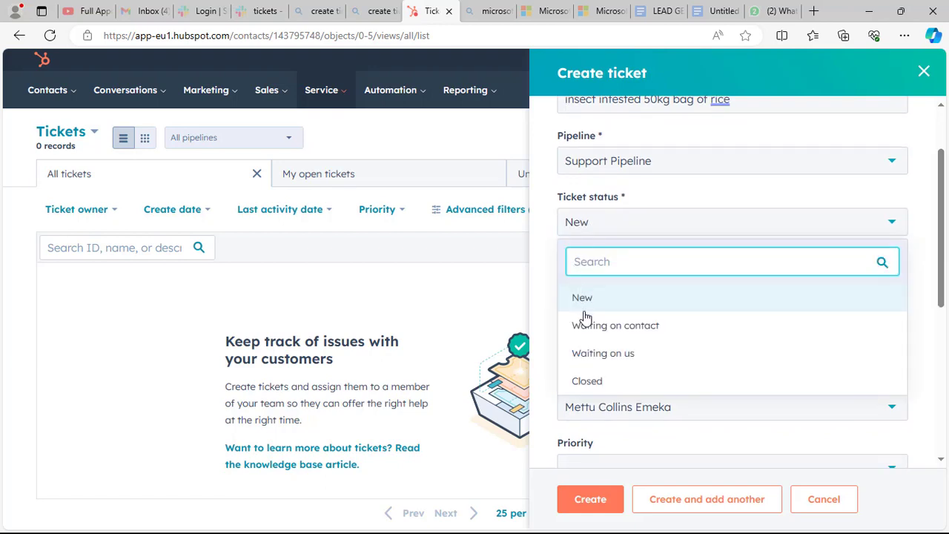
{"action": "left_click", "coordinate": [585, 300]}
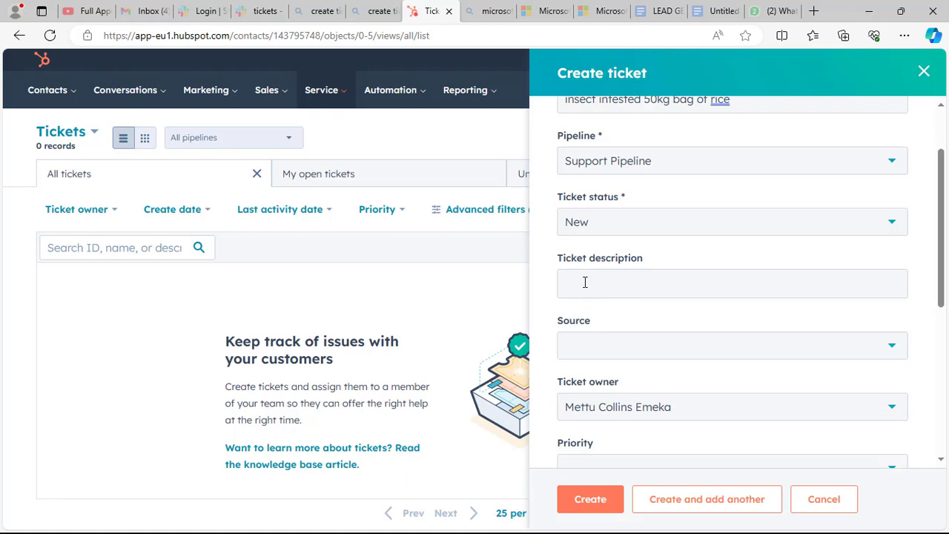
- Describe the ticket as "She was supplied an insect infested 50kg bag of rice" and set its source to Email
{"action": "left_click", "coordinate": [585, 282]}
{"action": "type", "text": "She was supplied an insect infested 50kg bag of rice"}
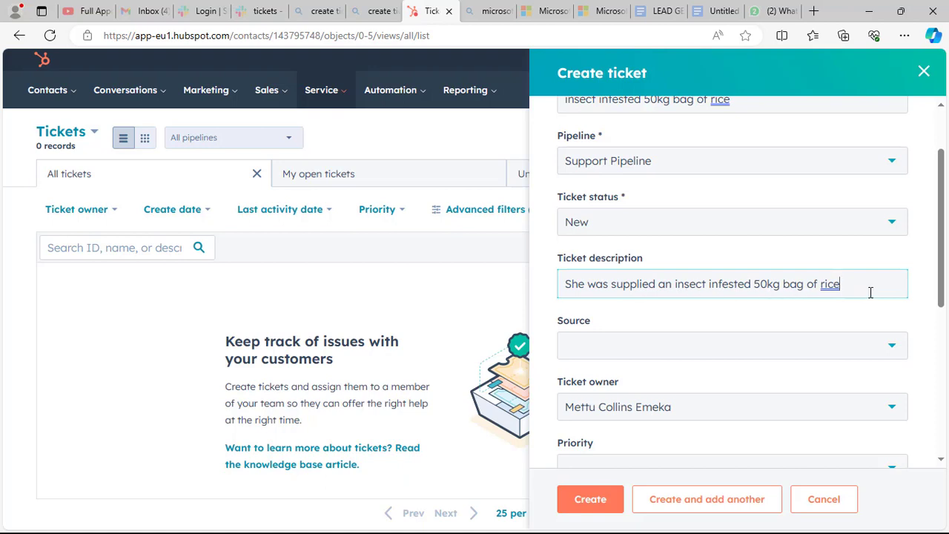
{"action": "left_click", "coordinate": [617, 351]}
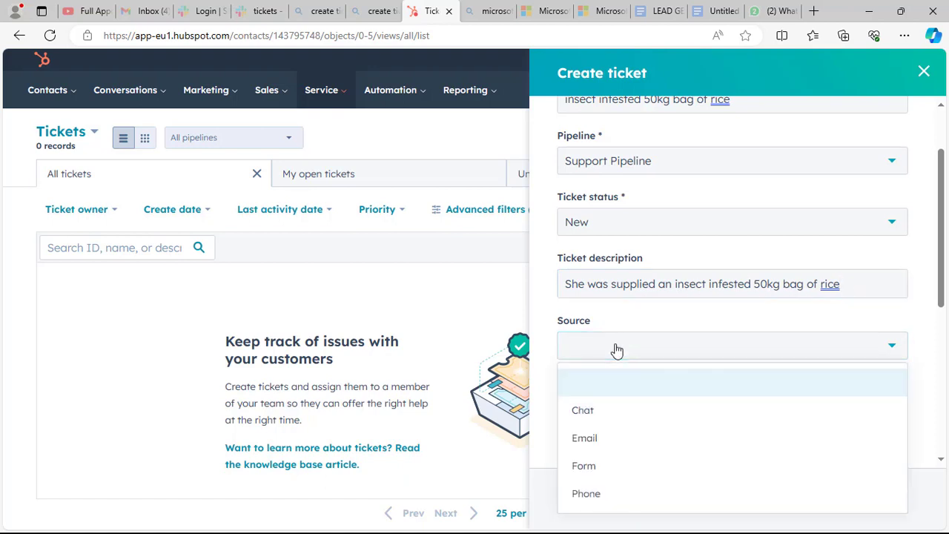
{"action": "left_click", "coordinate": [586, 438]}
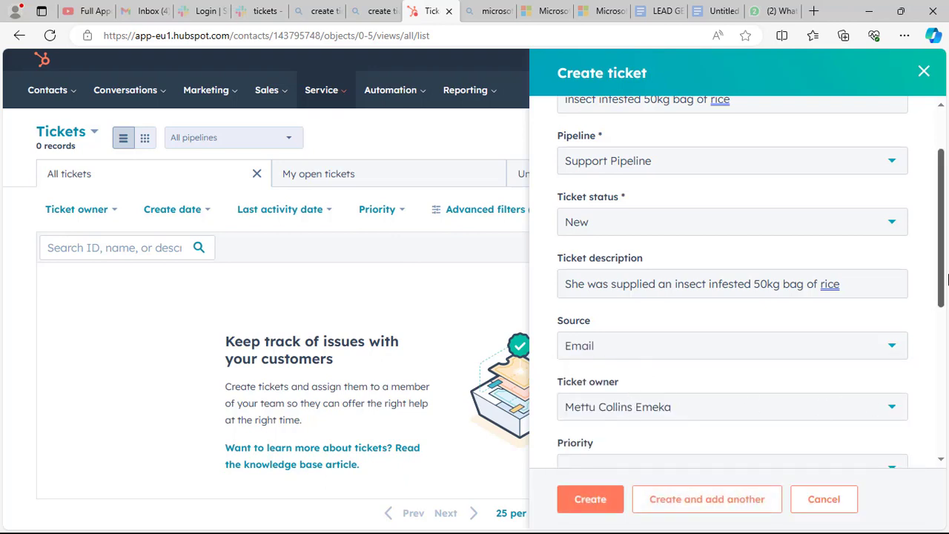
- Set the ticket's priority to High and its create date to 12/26/2023
{"action": "scroll", "coordinate": [943, 279], "scroll_direction": "down", "scroll_amount": 3}
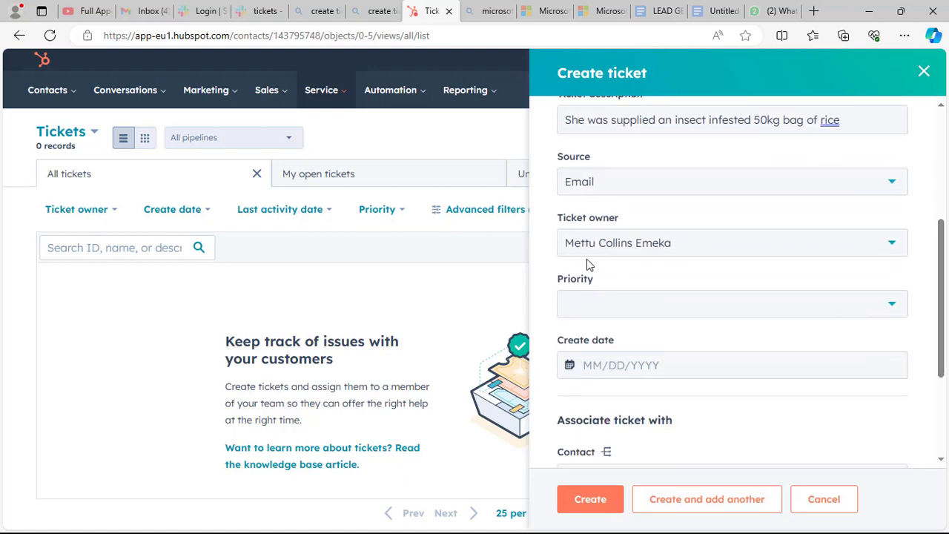
{"action": "left_click", "coordinate": [613, 313]}
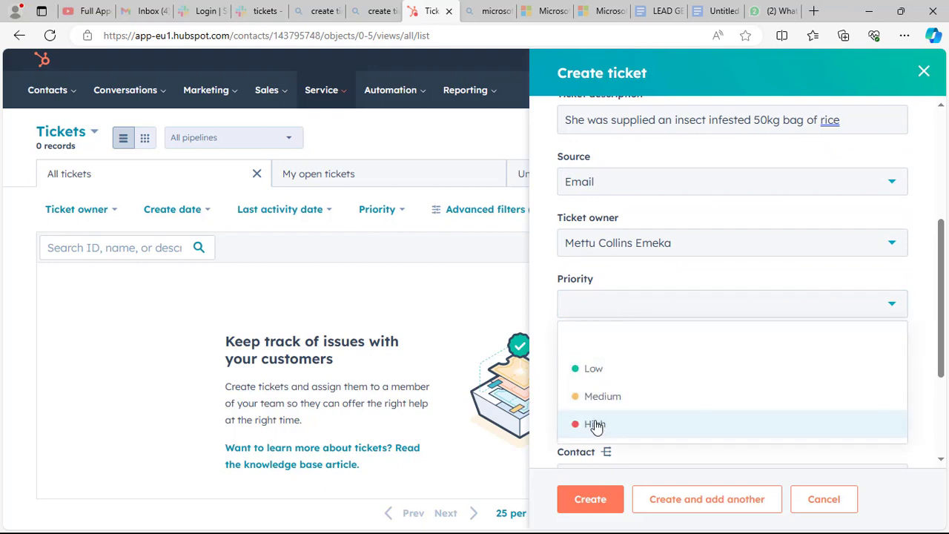
{"action": "left_click", "coordinate": [596, 425]}
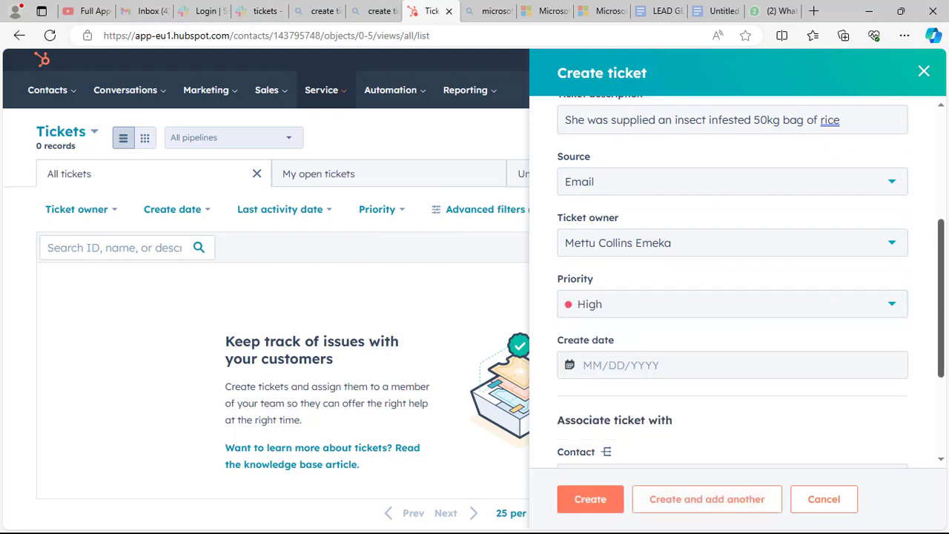
{"action": "left_click_drag", "start_coordinate": [940, 317], "coordinate": [945, 396]}
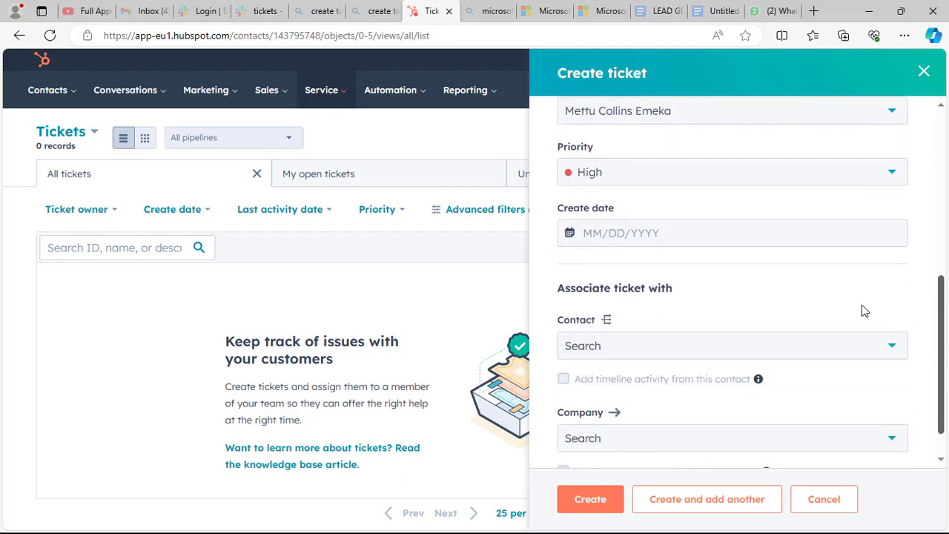
{"action": "left_click", "coordinate": [628, 233]}
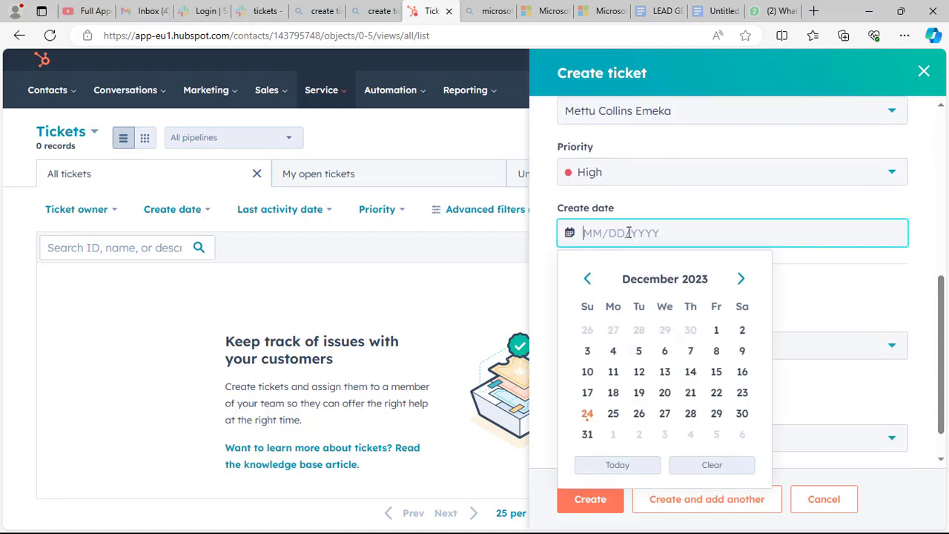
{"action": "left_click", "coordinate": [639, 419]}
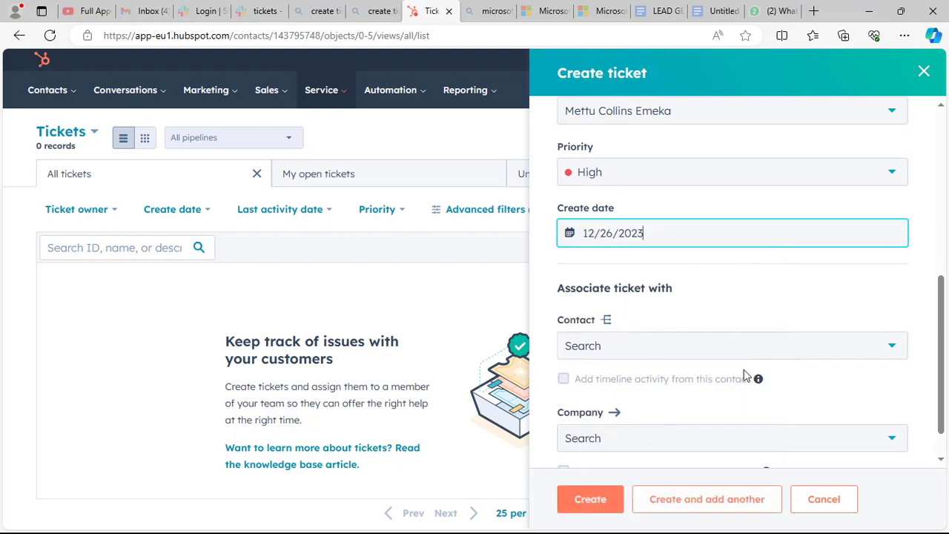
- Associate the ticket with the affected customer's contact and include that contact's timeline activity
{"action": "left_click", "coordinate": [653, 354]}
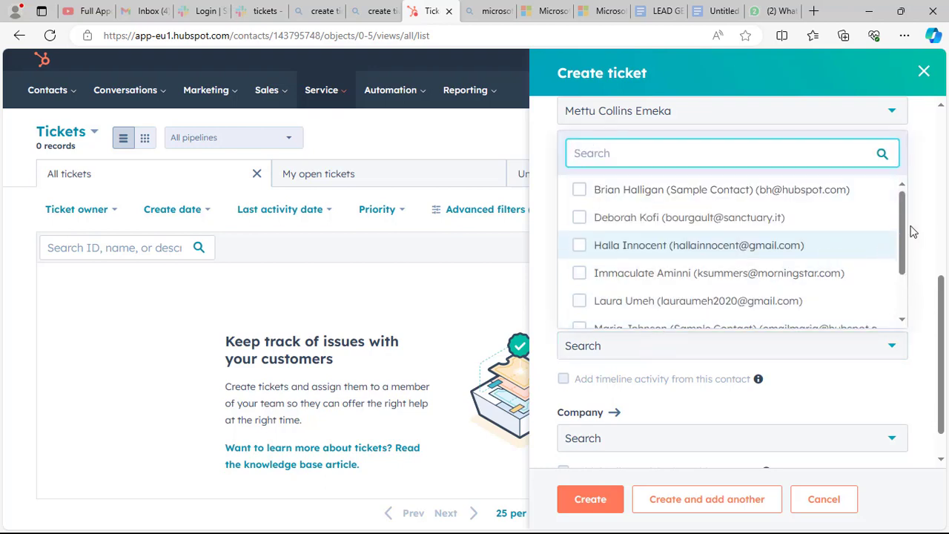
{"action": "left_click_drag", "start_coordinate": [903, 232], "coordinate": [902, 264]}
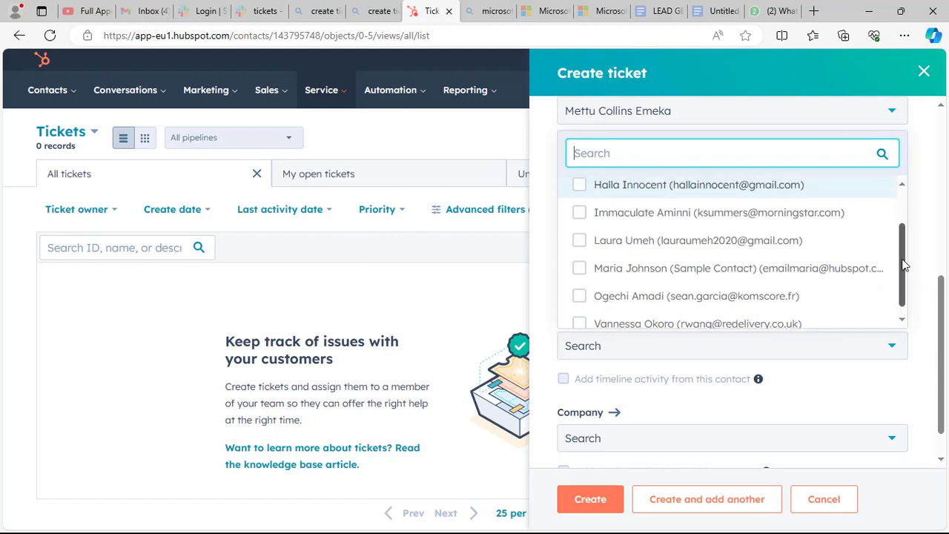
{"action": "left_click", "coordinate": [737, 245]}
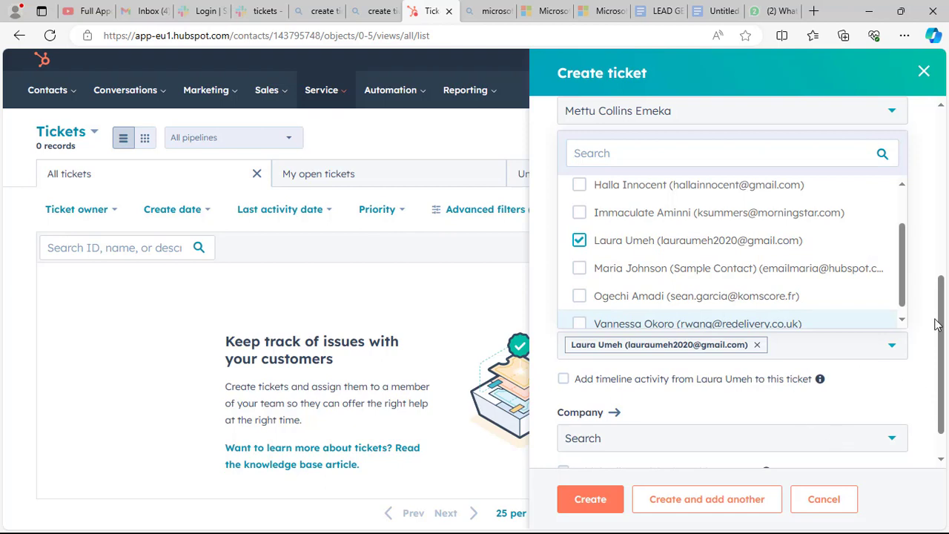
{"action": "scroll", "coordinate": [939, 328], "scroll_direction": "down", "scroll_amount": 1}
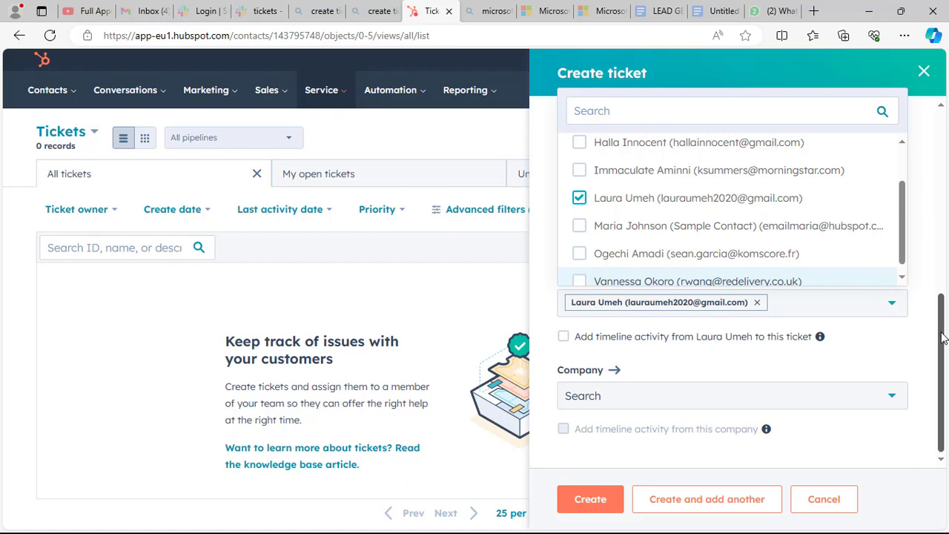
{"action": "left_click", "coordinate": [563, 336]}
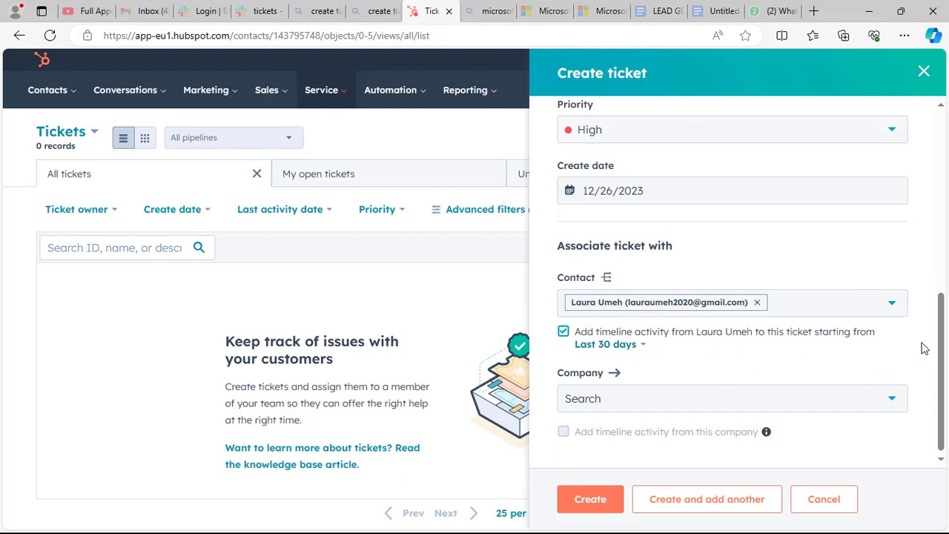
- Leave the company association empty and create the ticket
{"action": "left_click_drag", "start_coordinate": [943, 345], "coordinate": [944, 384]}
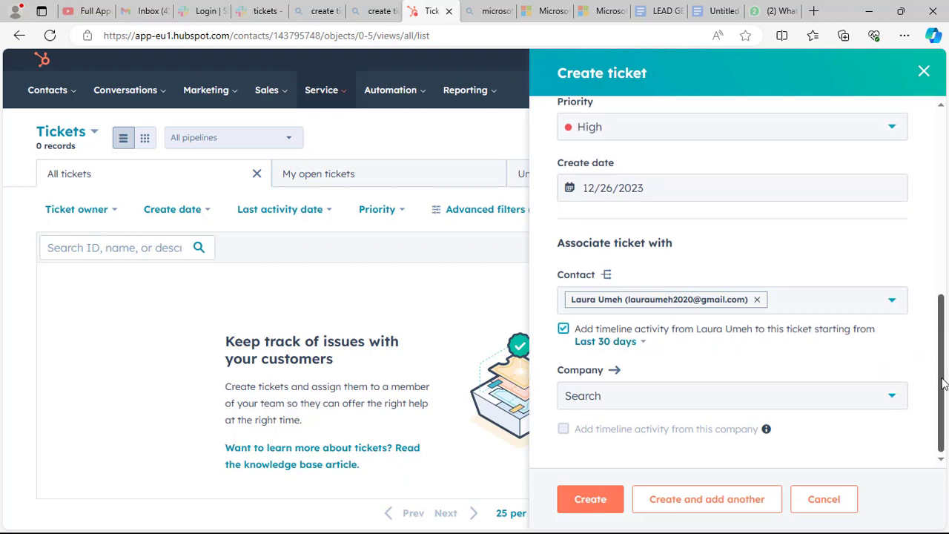
{"action": "left_click", "coordinate": [766, 401]}
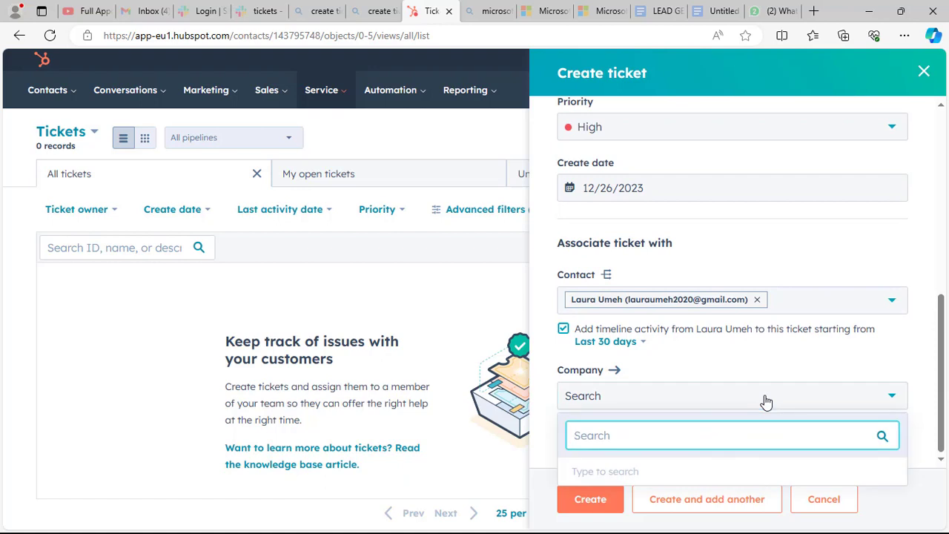
{"action": "left_click", "coordinate": [771, 369]}
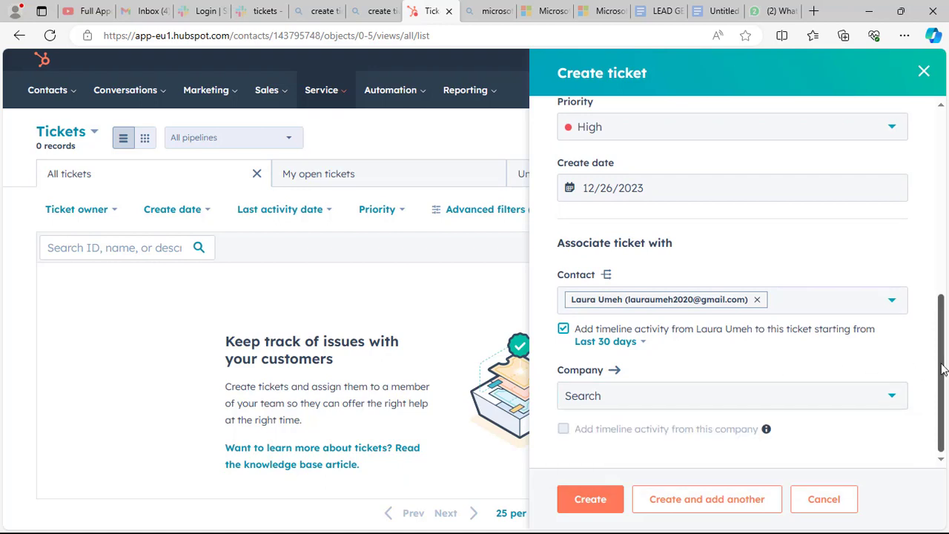
{"action": "left_click", "coordinate": [588, 500]}
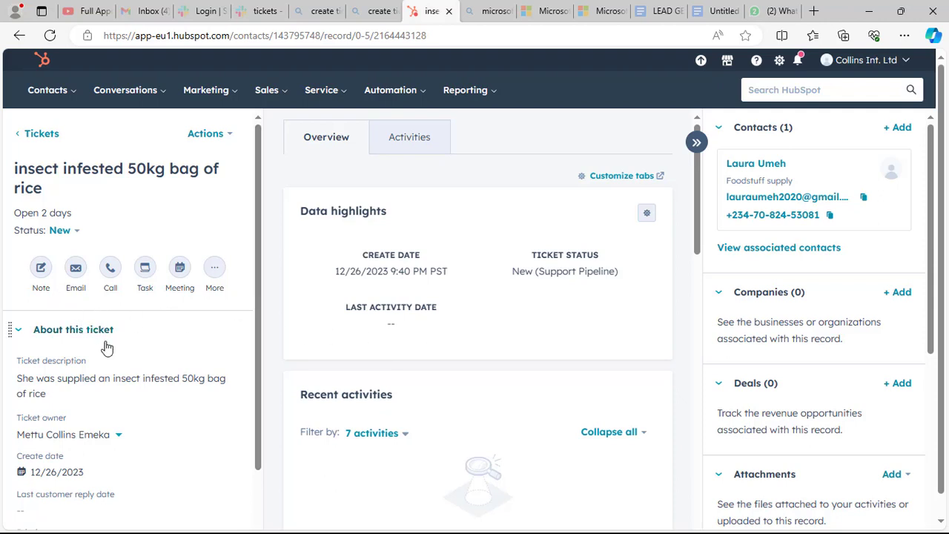
- Add and save a note reading "Treat as urgent" on the ticket
{"action": "left_click", "coordinate": [41, 270]}
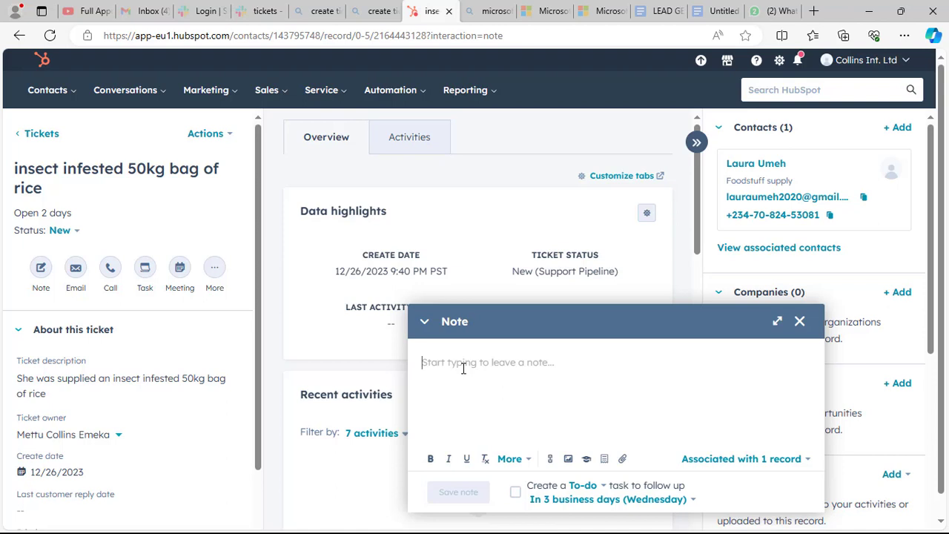
{"action": "type", "text": "Treat as urgent"}
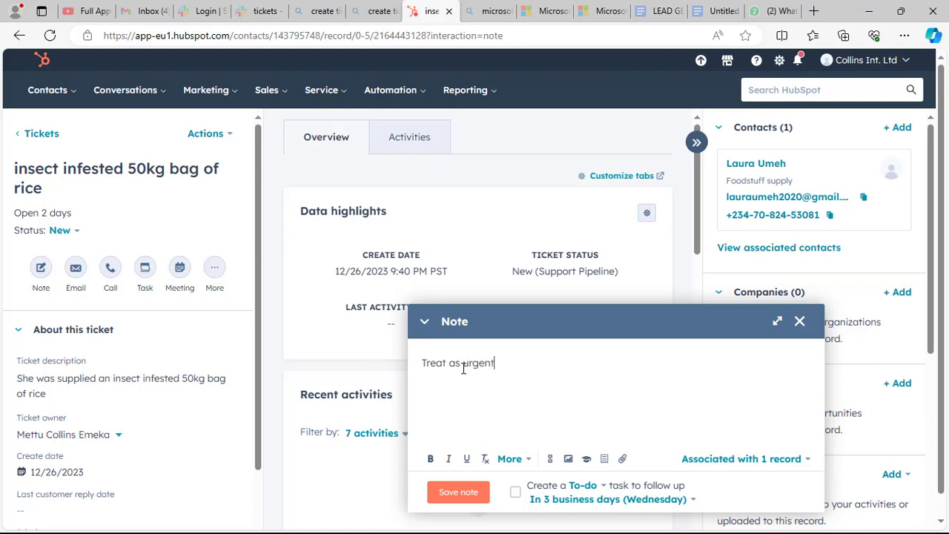
{"action": "left_click", "coordinate": [455, 493]}
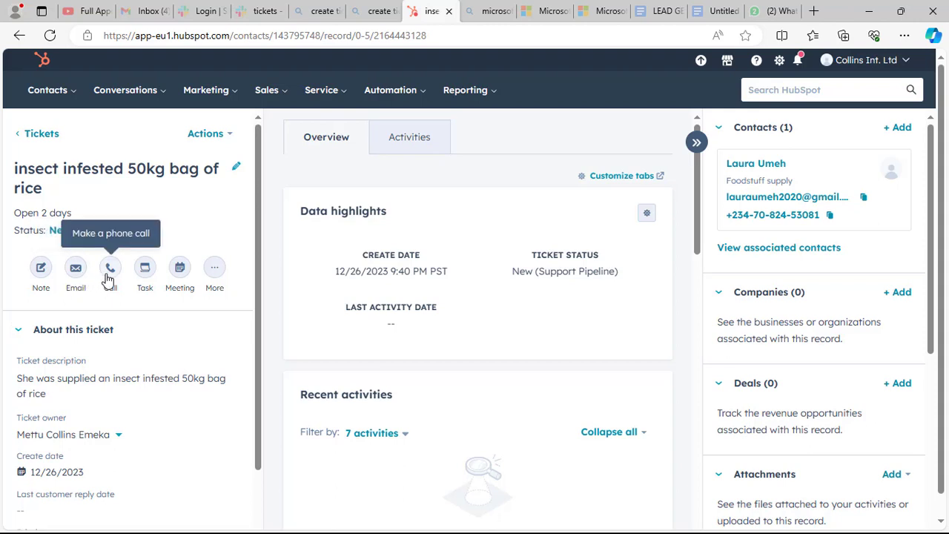
- From the ticket's meeting scheduler, choose Google / Gmail as the calendar to connect and accept the connection to Google
{"action": "left_click", "coordinate": [180, 271]}
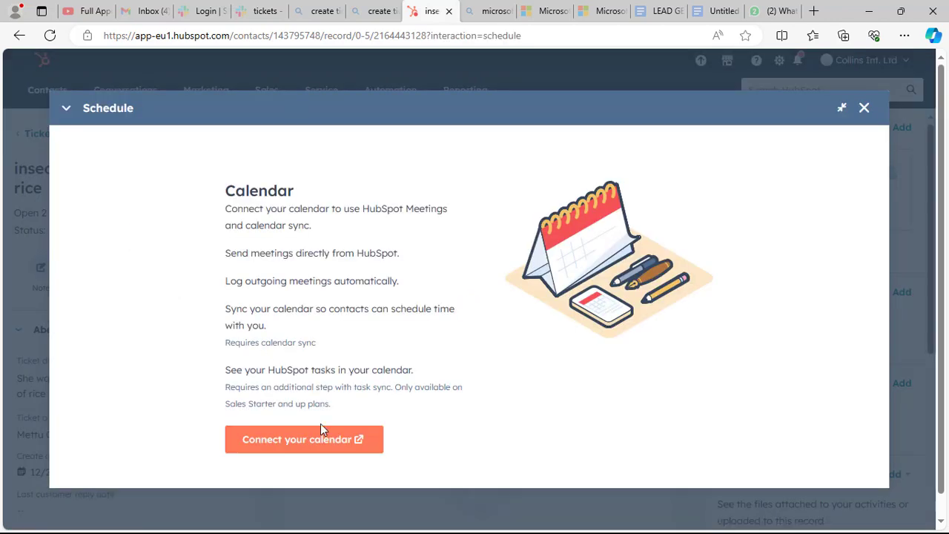
{"action": "left_click", "coordinate": [299, 443]}
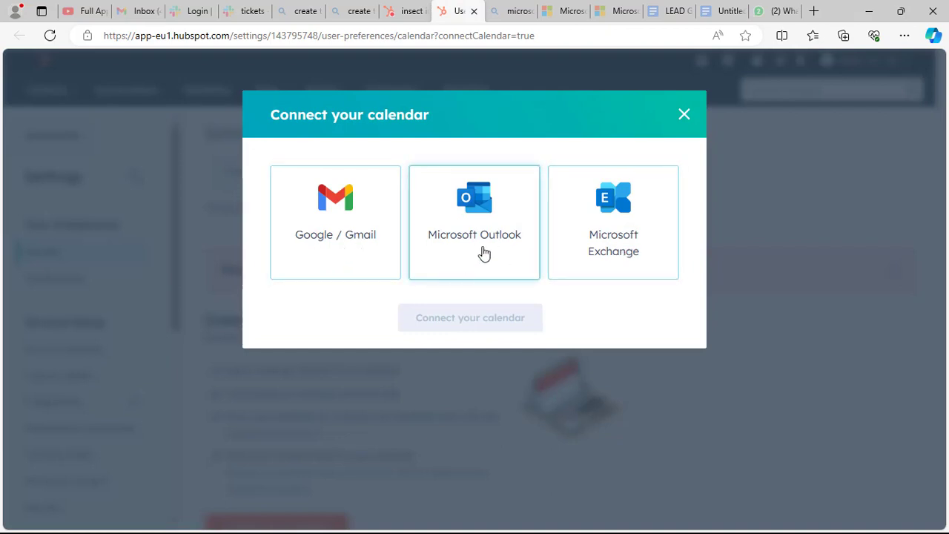
{"action": "left_click", "coordinate": [351, 246]}
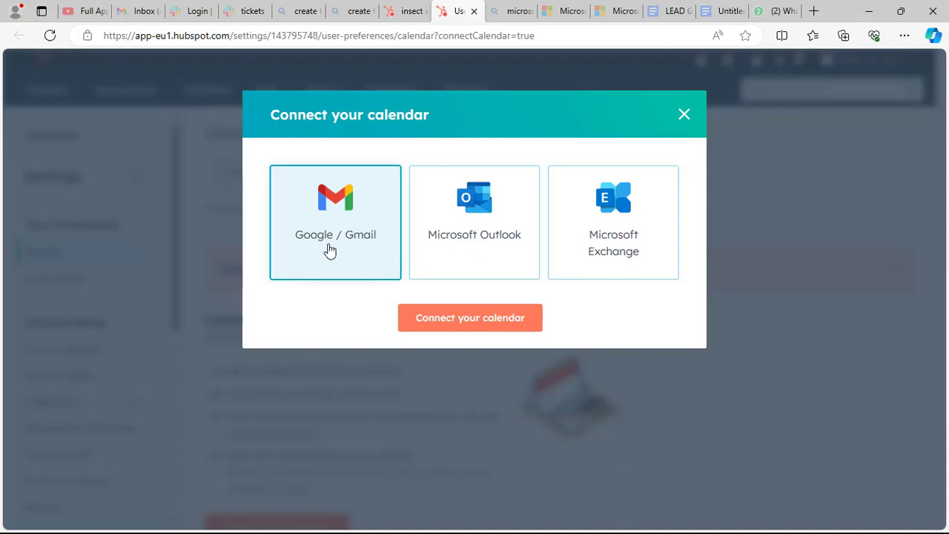
{"action": "left_click", "coordinate": [444, 319]}
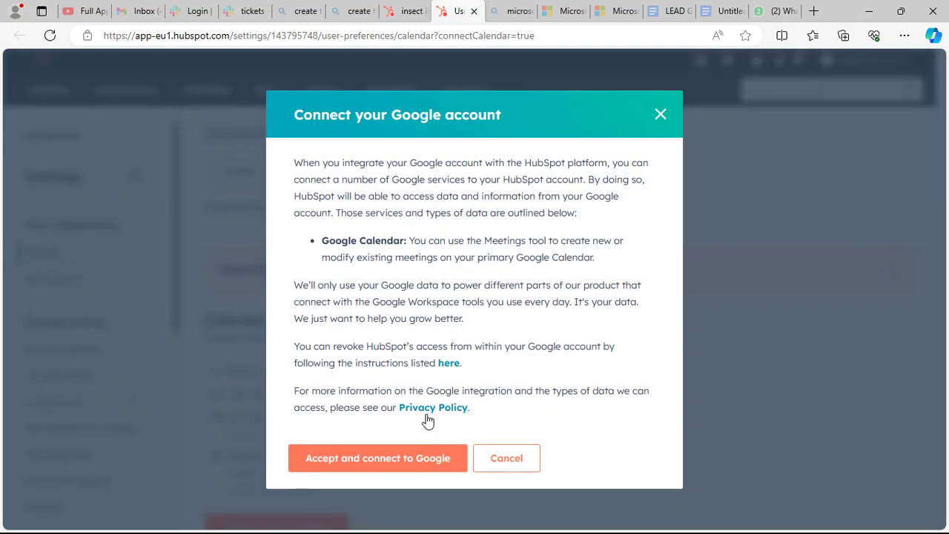
{"action": "left_click", "coordinate": [399, 463]}
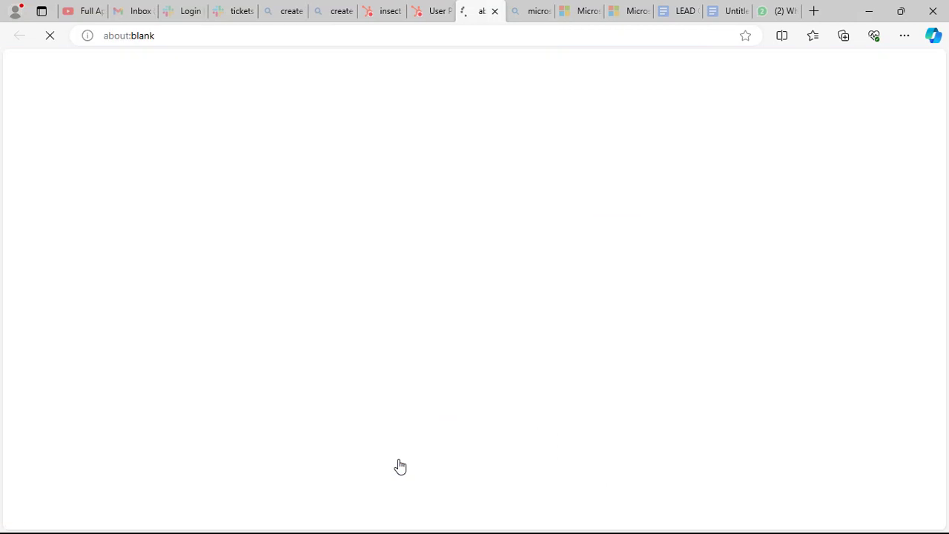
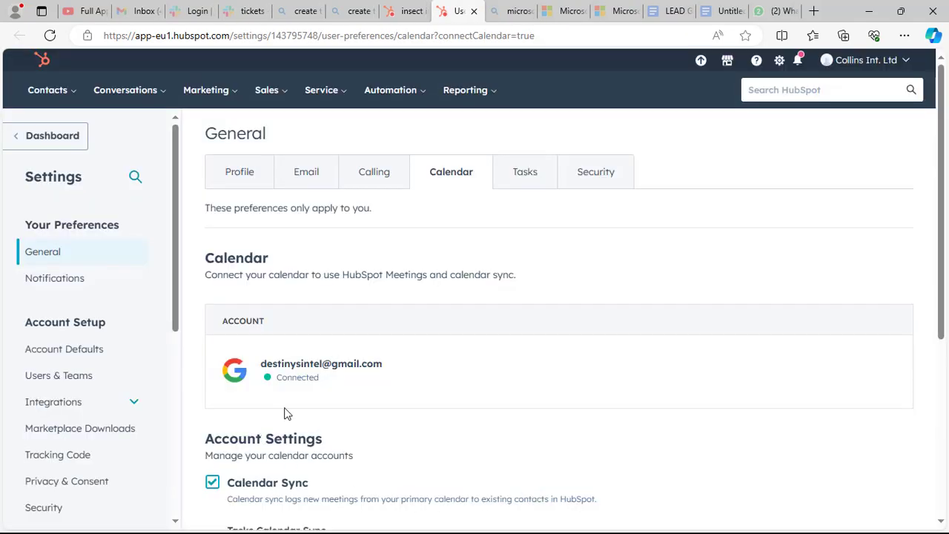
- Return to the insect-infested rice ticket, open its meeting scheduler and title the meeting "Support", dated 12/24/2023
{"action": "mouse_move", "coordinate": [286, 396]}
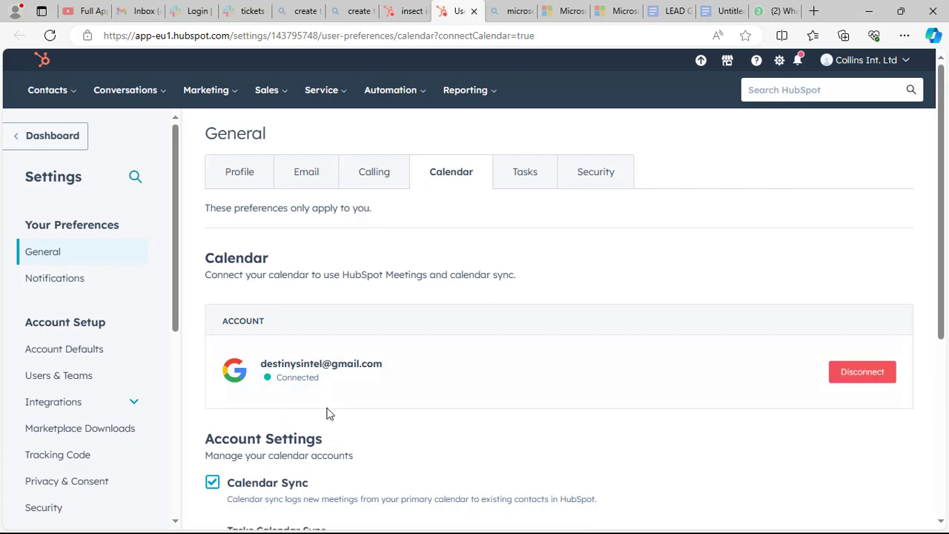
{"action": "key", "text": "ctrl+shift+Tab"}
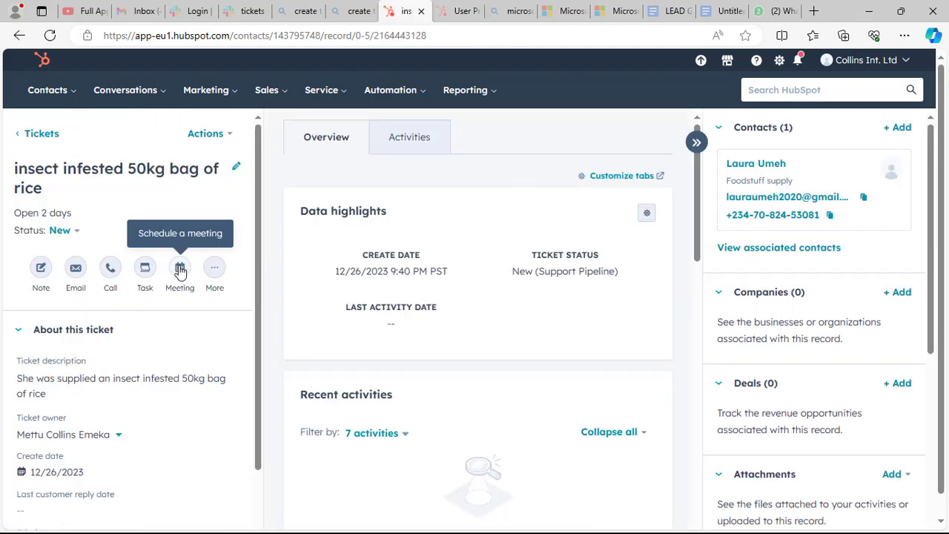
{"action": "left_click", "coordinate": [180, 269]}
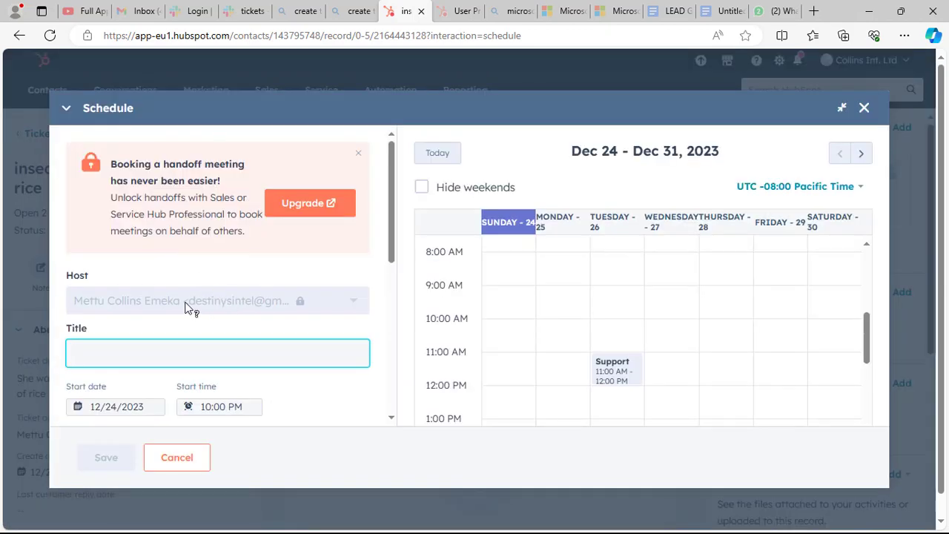
{"action": "key", "text": "Escape"}
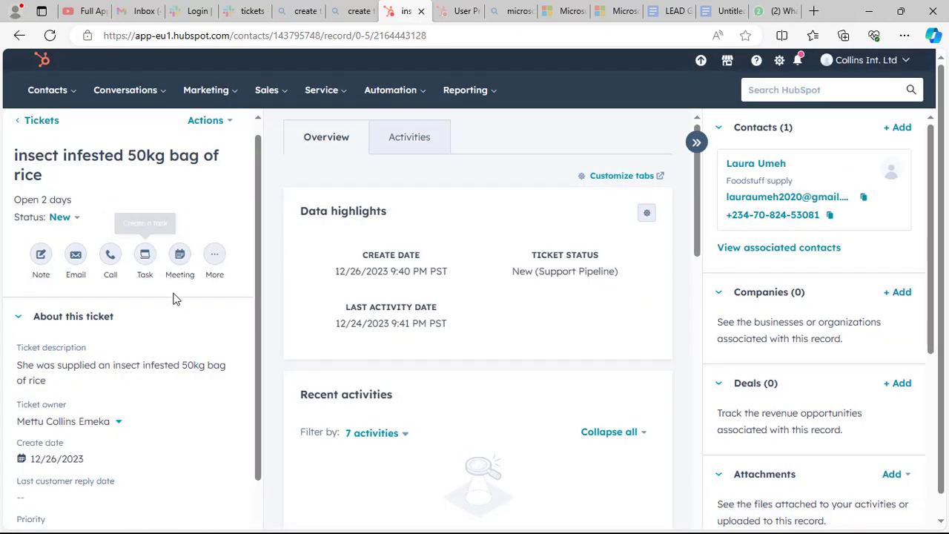
{"action": "left_click", "coordinate": [181, 256]}
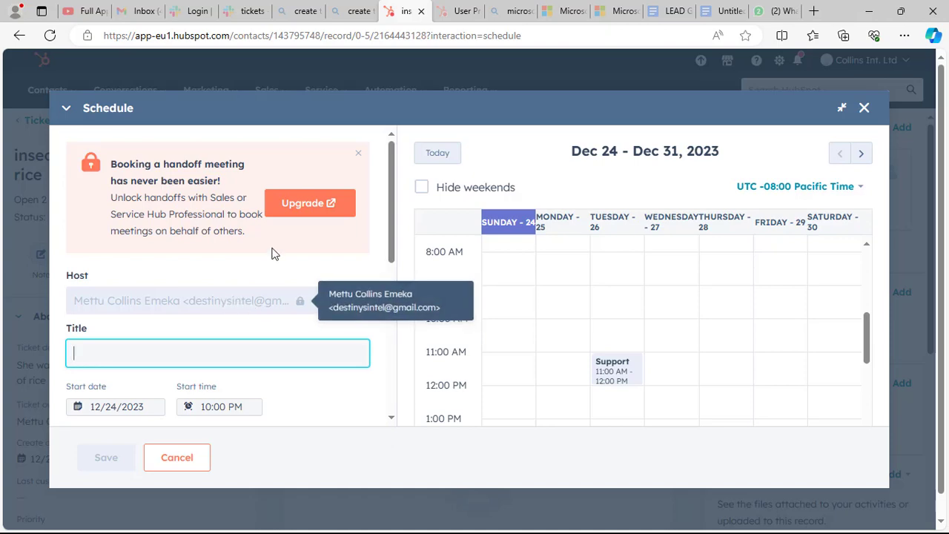
{"action": "left_click", "coordinate": [141, 355]}
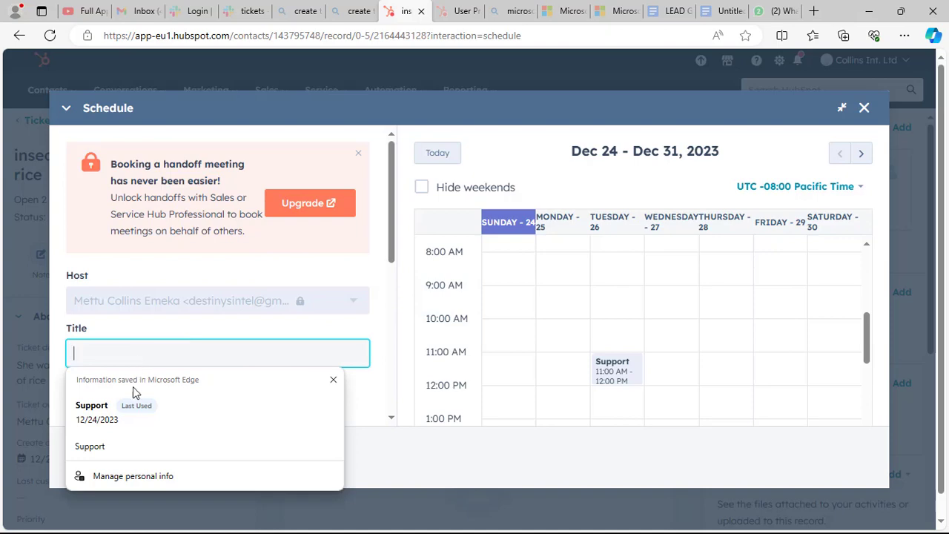
{"action": "left_click", "coordinate": [103, 417]}
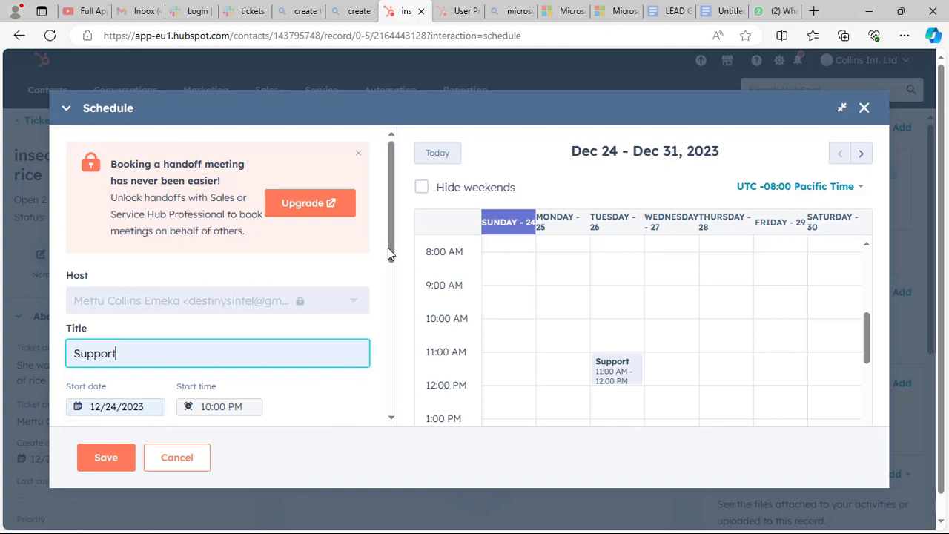
- Set the meeting's location to Phone call, leaving the phone number empty
{"action": "left_click_drag", "start_coordinate": [389, 247], "coordinate": [394, 315]}
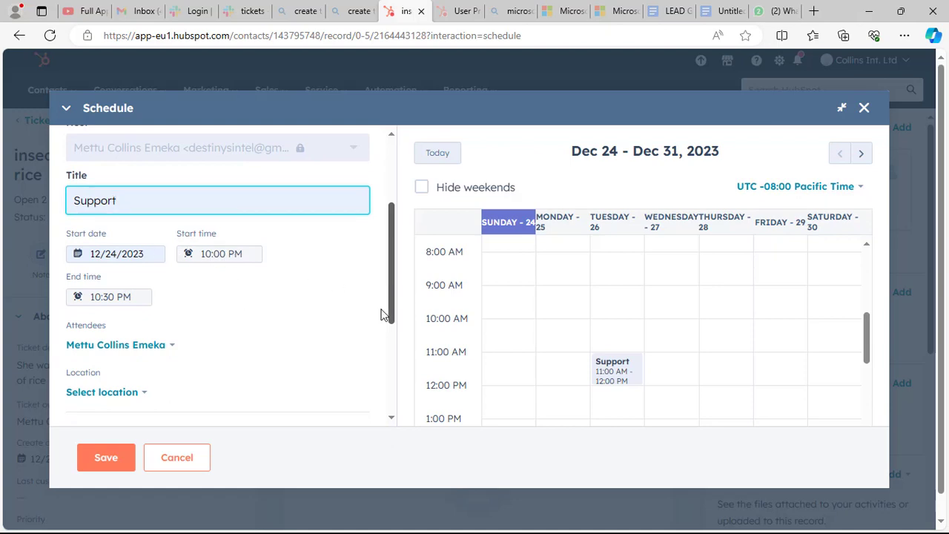
{"action": "scroll", "coordinate": [393, 329], "scroll_direction": "down", "scroll_amount": 3}
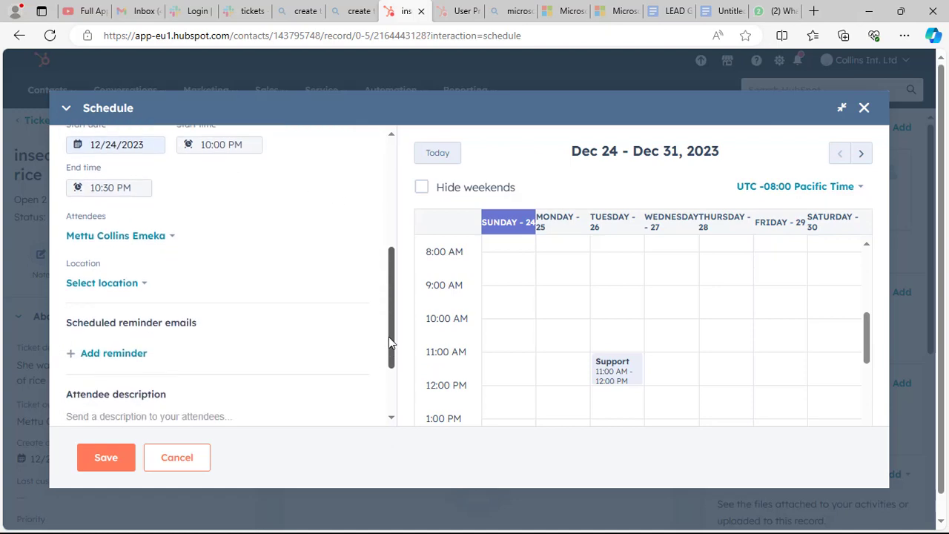
{"action": "left_click", "coordinate": [142, 286]}
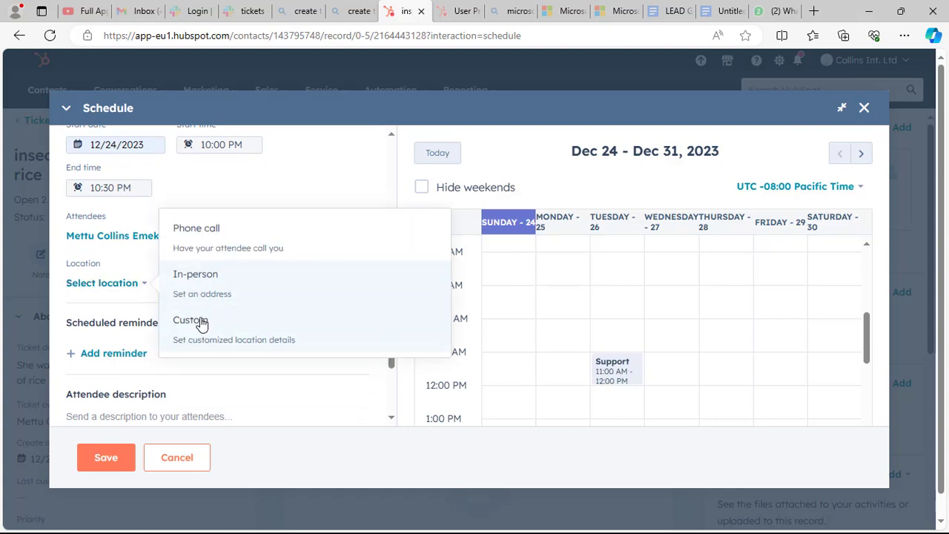
{"action": "left_click", "coordinate": [195, 243]}
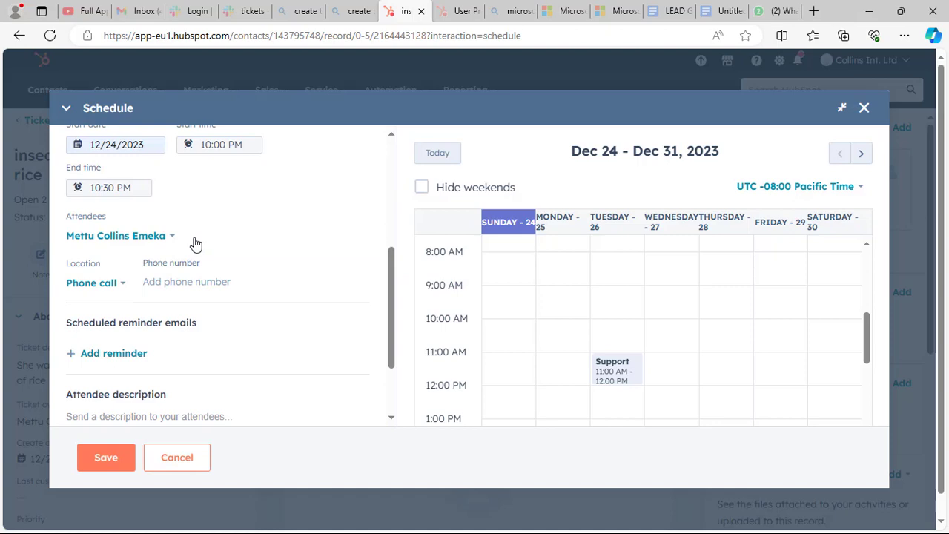
{"action": "left_click", "coordinate": [196, 264]}
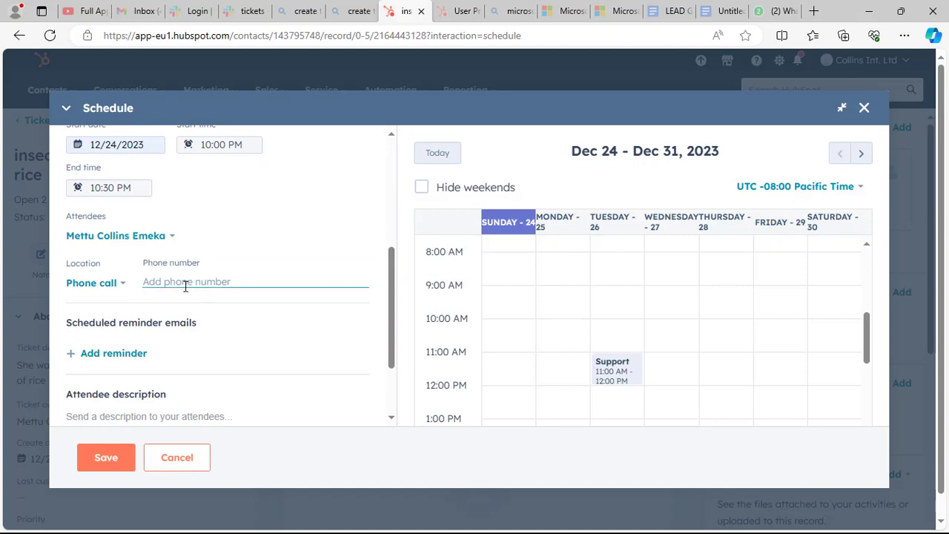
- Add a scheduled reminder email 3 days before the meeting, with the attendee description included
{"action": "left_click", "coordinate": [124, 358]}
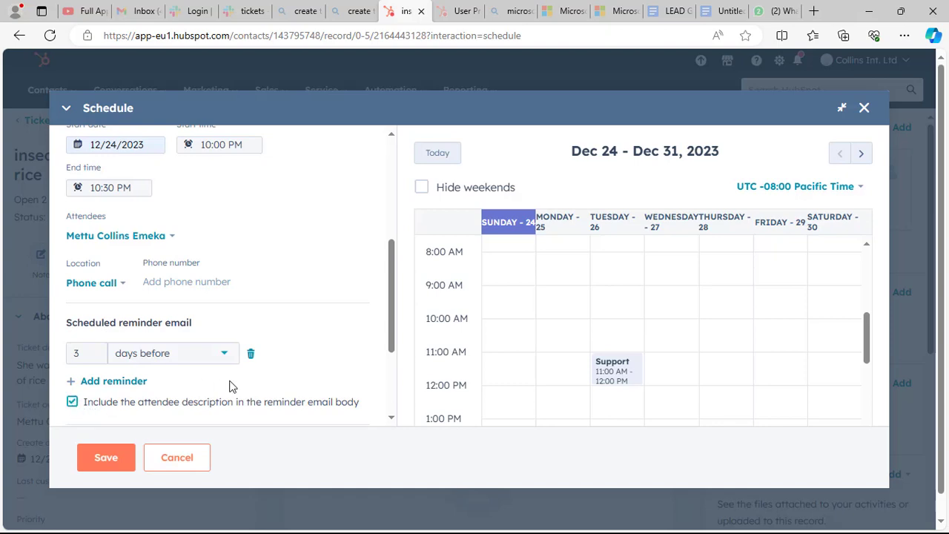
{"action": "scroll", "coordinate": [393, 346], "scroll_direction": "down", "scroll_amount": 1}
{"action": "left_click_drag", "start_coordinate": [393, 346], "coordinate": [389, 390]}
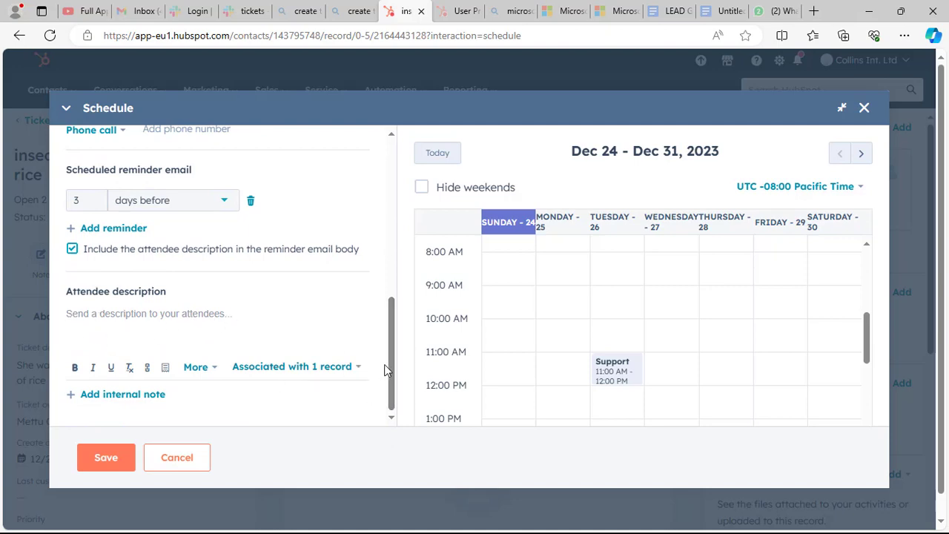
- Add the customer's contact as an attendee and save the meeting
{"action": "left_click_drag", "start_coordinate": [393, 374], "coordinate": [399, 316]}
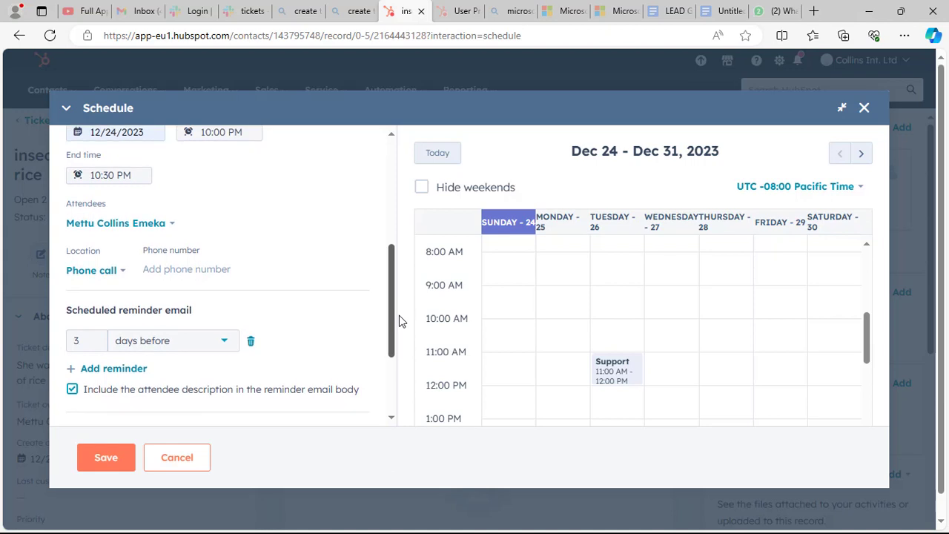
{"action": "left_click", "coordinate": [172, 225]}
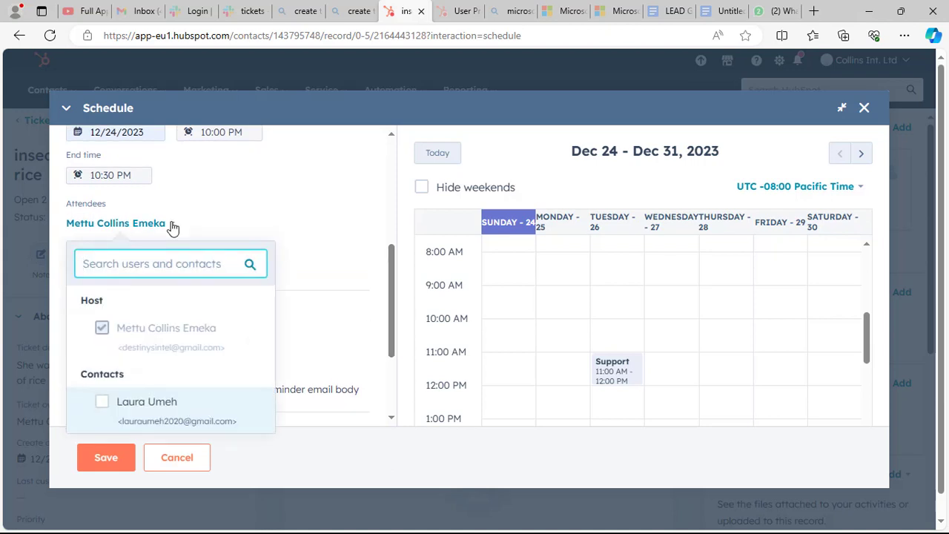
{"action": "left_click", "coordinate": [103, 406]}
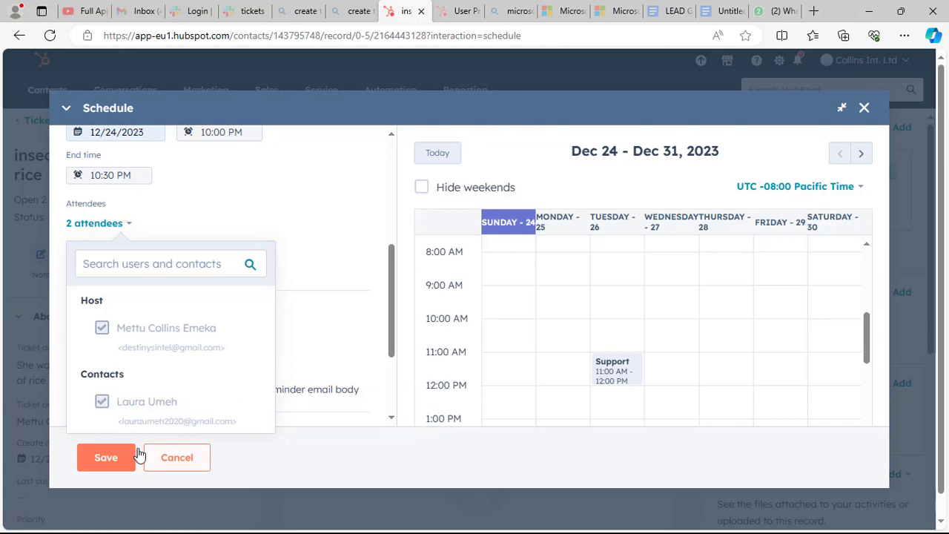
{"action": "left_click", "coordinate": [116, 458]}
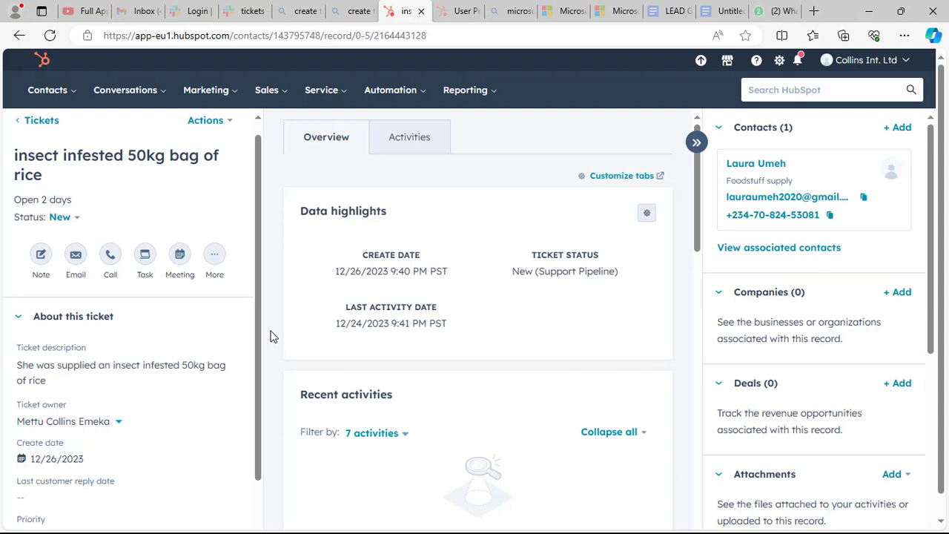
- Go to the list of all contacts and open the affected customer's record
{"action": "scroll", "coordinate": [271, 326], "scroll_direction": "up", "scroll_amount": 1}
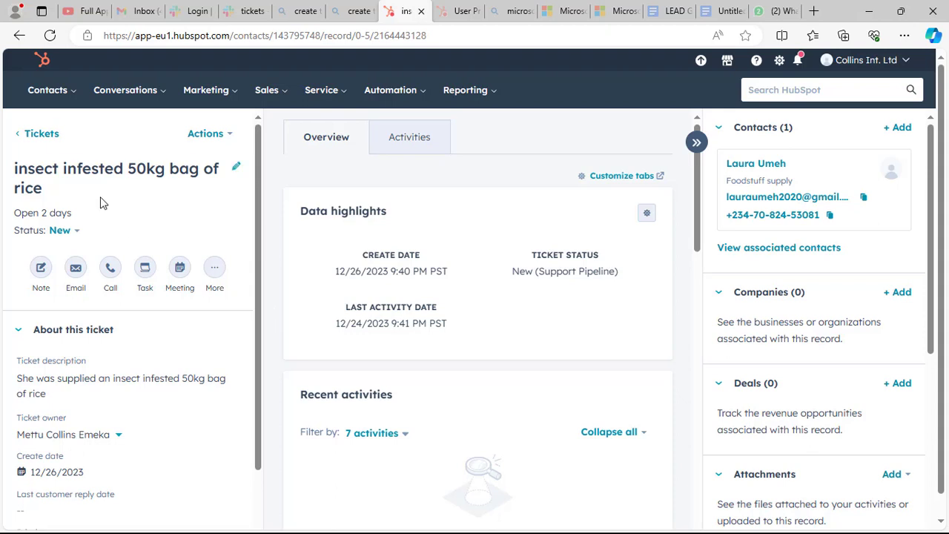
{"action": "left_click", "coordinate": [65, 95]}
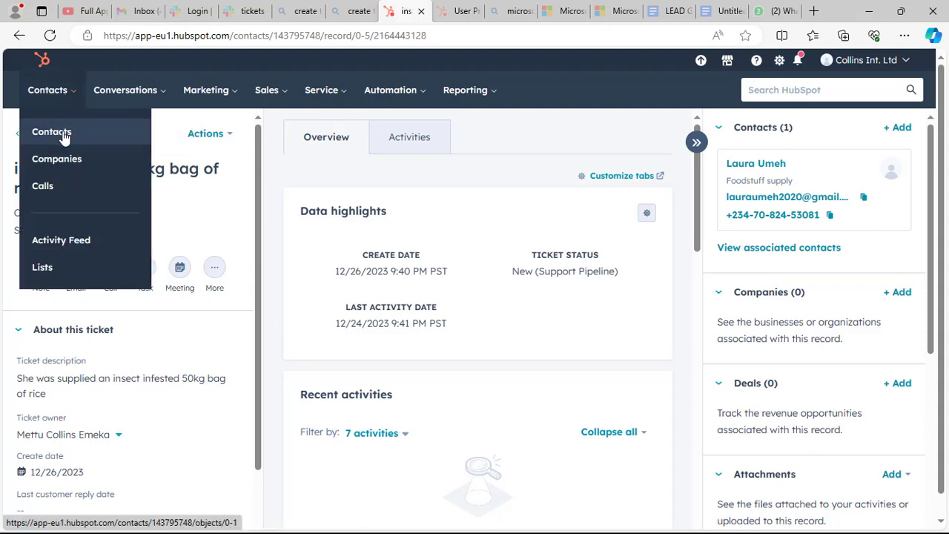
{"action": "left_click", "coordinate": [64, 133]}
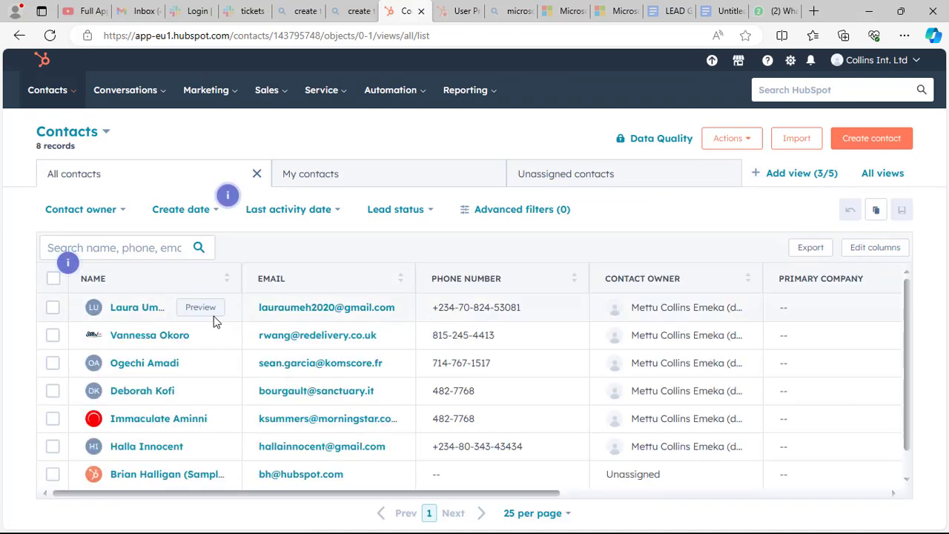
{"action": "left_click", "coordinate": [143, 312]}
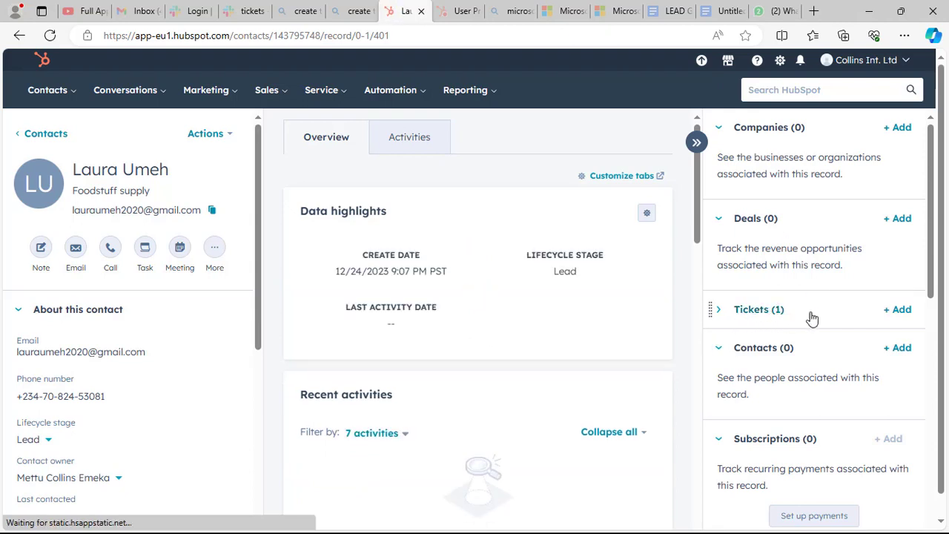
- Start a new ticket from the contact record, named "Spoilt stock fish" with the description "spoilt stock fish supplied"
{"action": "left_click", "coordinate": [900, 311]}
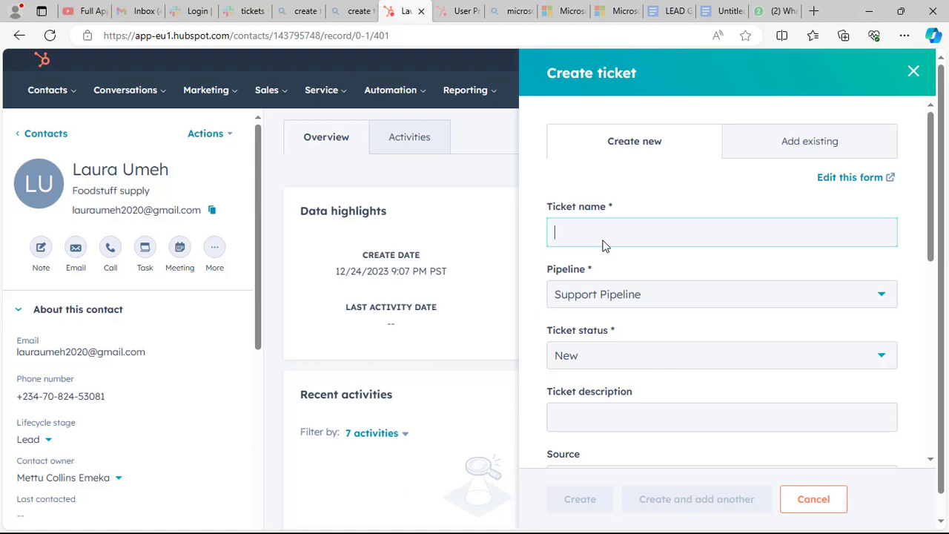
{"action": "type", "text": "Spoilt stock fish"}
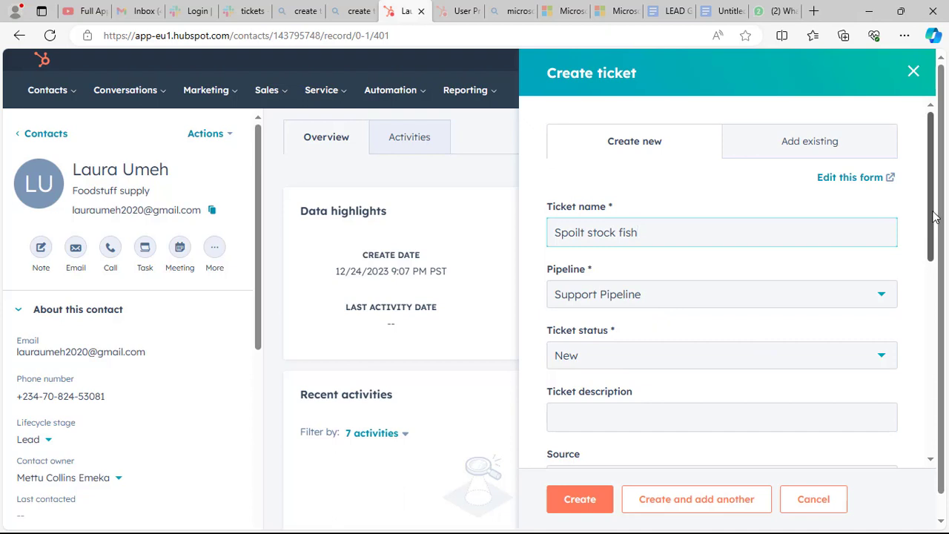
{"action": "scroll", "coordinate": [935, 215], "scroll_direction": "down", "scroll_amount": 3}
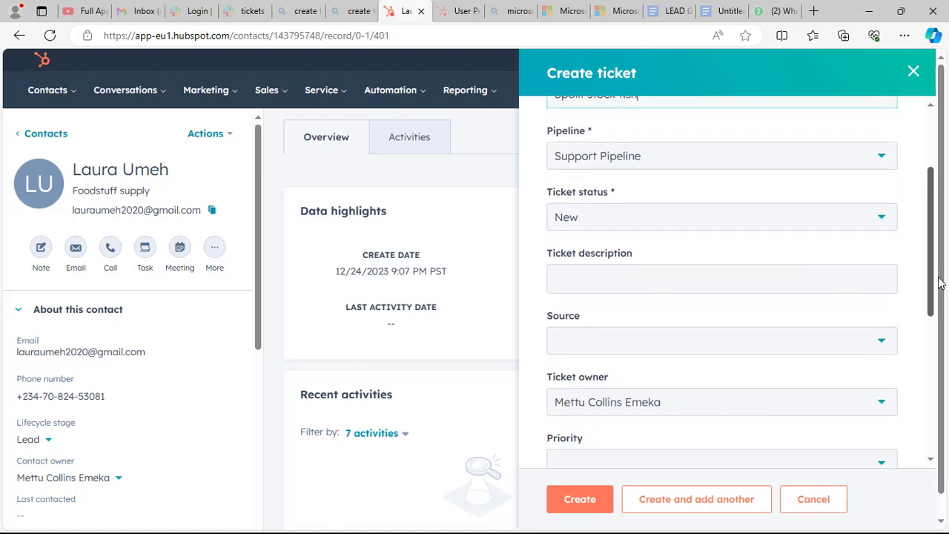
{"action": "left_click", "coordinate": [641, 218]}
{"action": "type", "text": "spoilt stock fish supplied"}
- Set the new ticket's source to Phone and its priority to Medium
{"action": "left_click", "coordinate": [571, 290]}
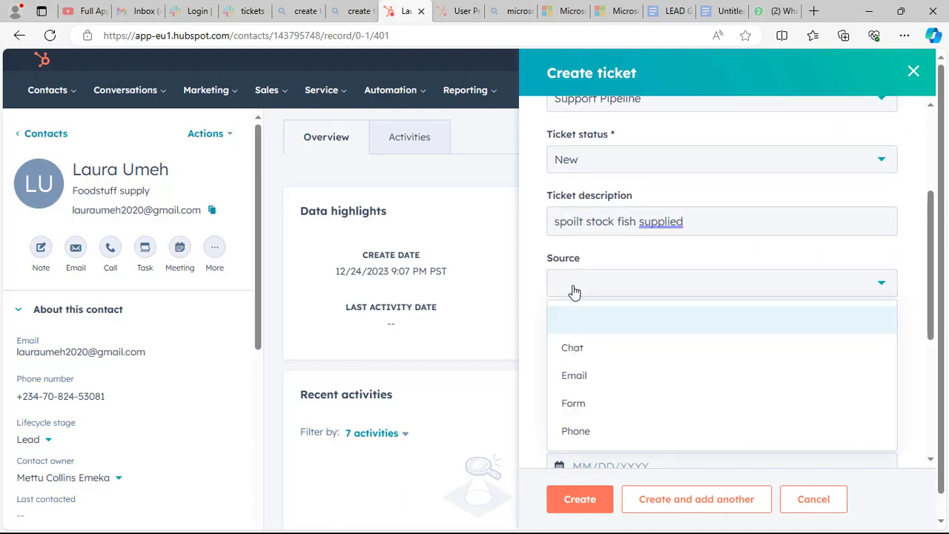
{"action": "left_click", "coordinate": [580, 434]}
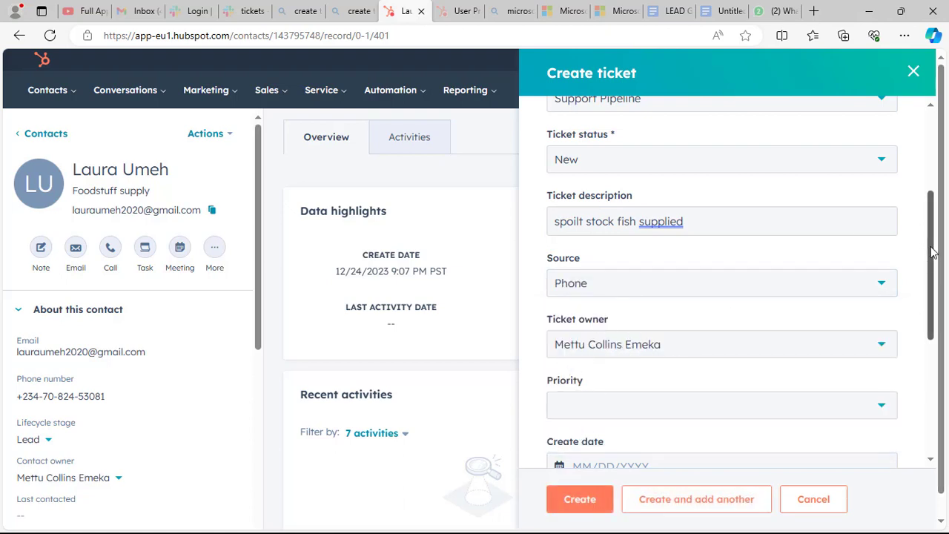
{"action": "left_click_drag", "start_coordinate": [932, 254], "coordinate": [830, 275]}
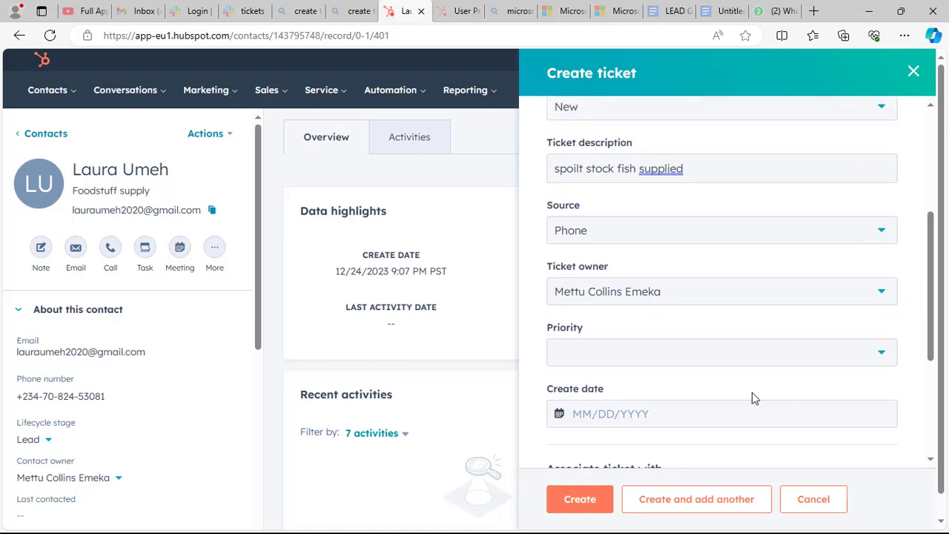
{"action": "left_click", "coordinate": [721, 363]}
{"action": "left_click", "coordinate": [601, 449]}
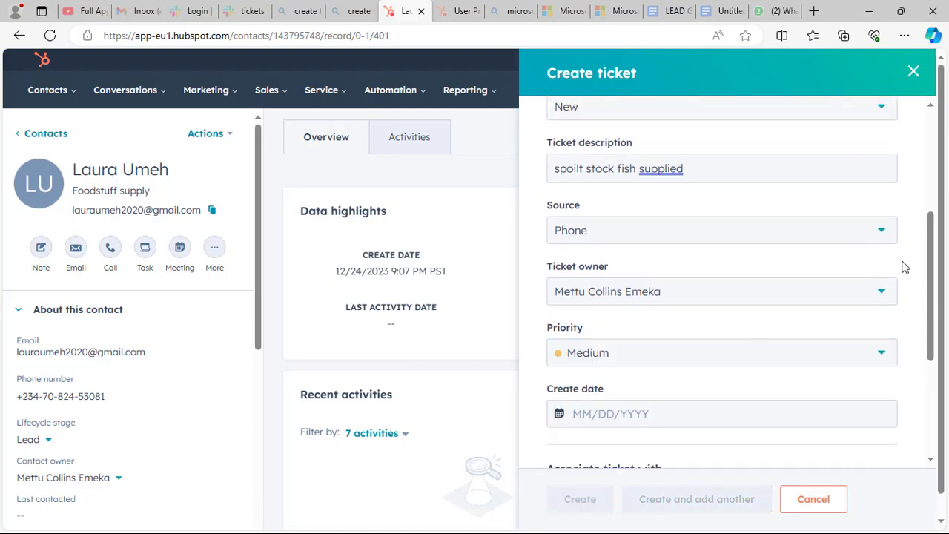
- Keep the customer's contact association with timeline activity from the last 30 days, leave the company empty and create the ticket
{"action": "scroll", "coordinate": [767, 269], "scroll_direction": "down", "scroll_amount": 3}
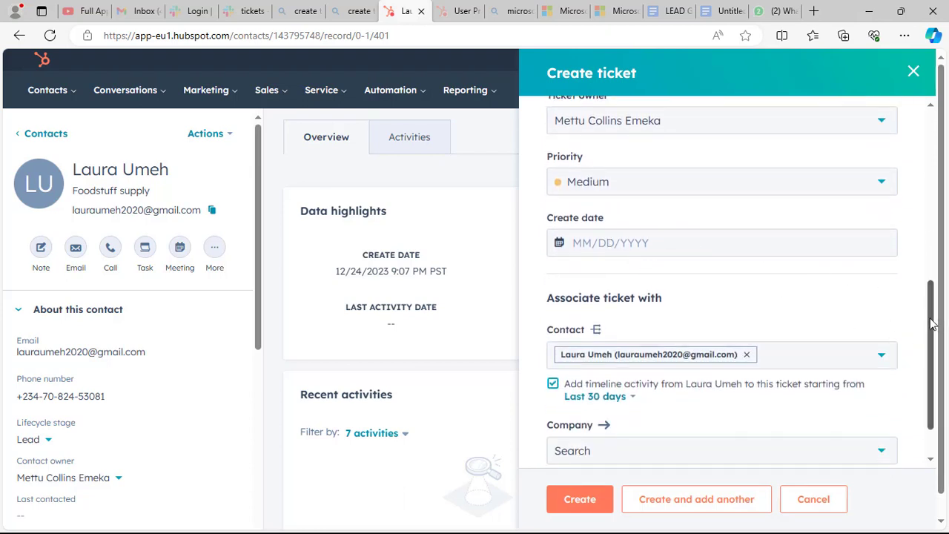
{"action": "left_click_drag", "start_coordinate": [933, 324], "coordinate": [932, 345]}
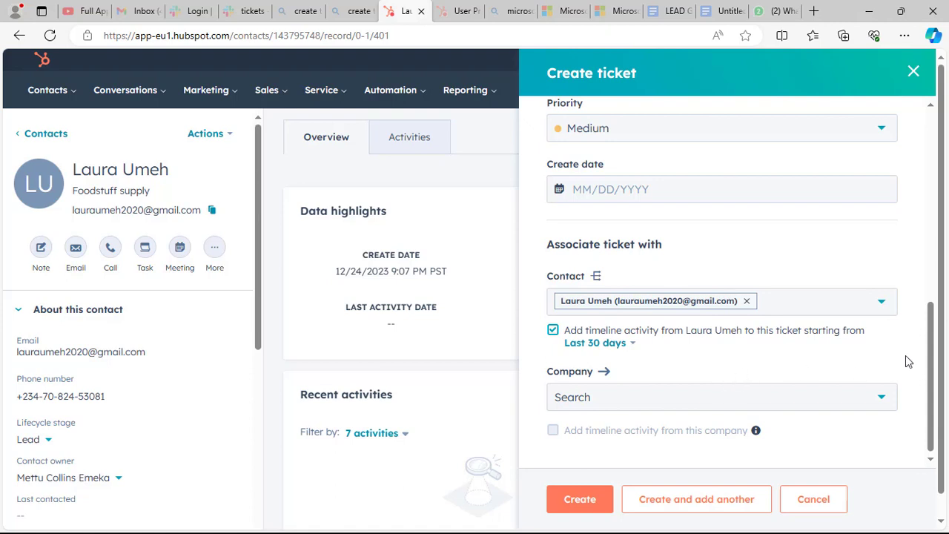
{"action": "left_click", "coordinate": [591, 499]}
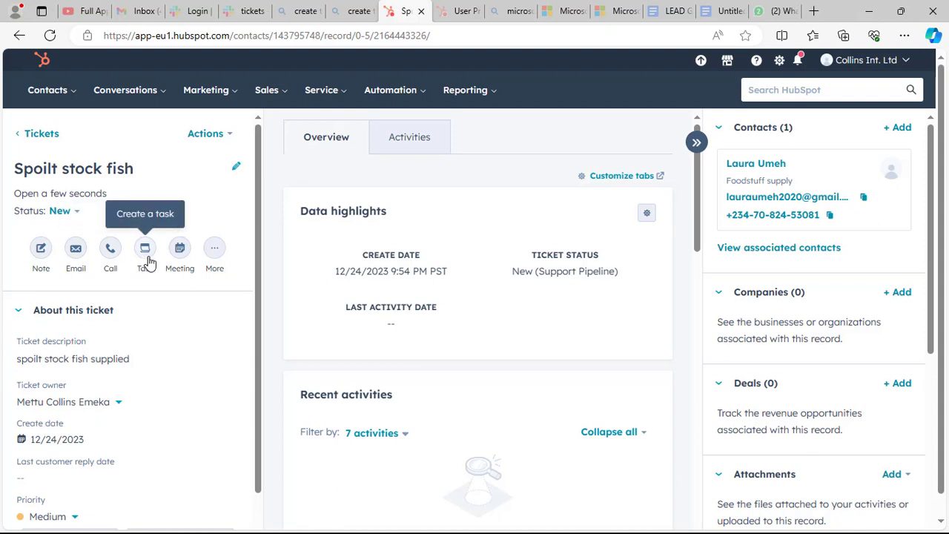
{"action": "left_click", "coordinate": [215, 252]}
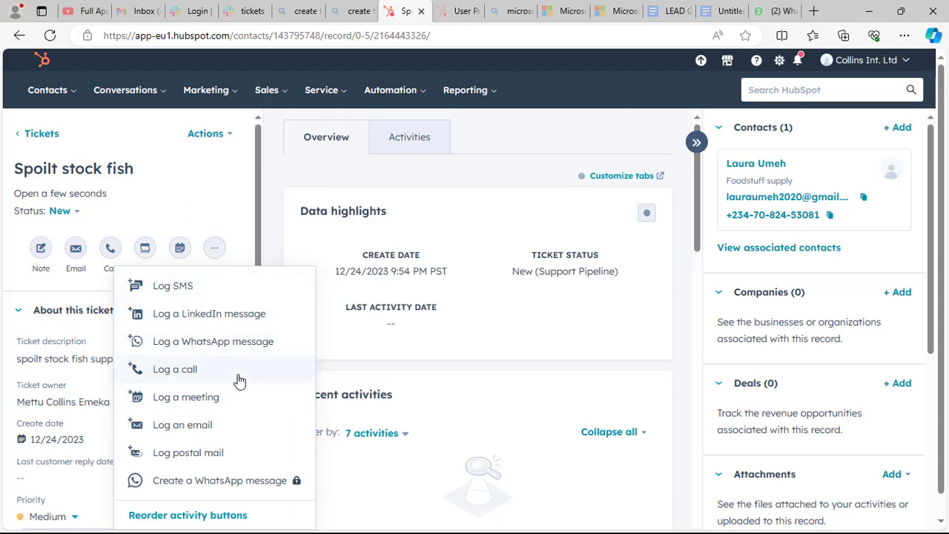
{"action": "left_click", "coordinate": [244, 213]}
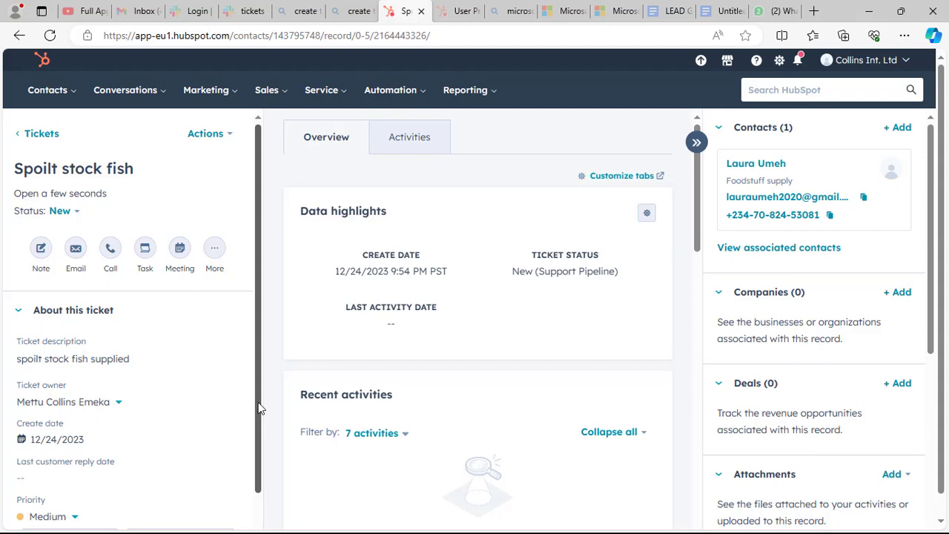
- Review the details of the new "Spoilt stock fish" ticket, from its description to its priority
{"action": "scroll", "coordinate": [259, 406], "scroll_direction": "down", "scroll_amount": 1}
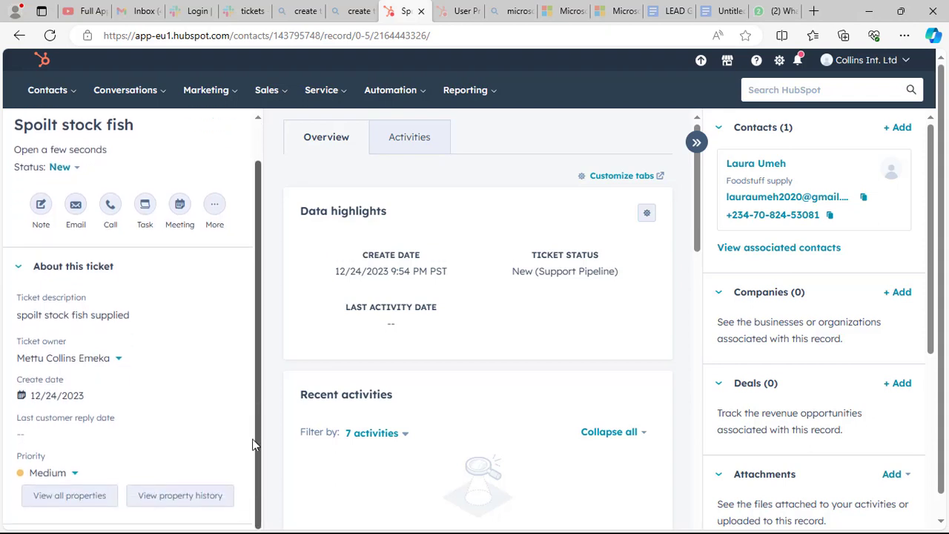
{"action": "scroll", "coordinate": [254, 441], "scroll_direction": "up", "scroll_amount": 1}
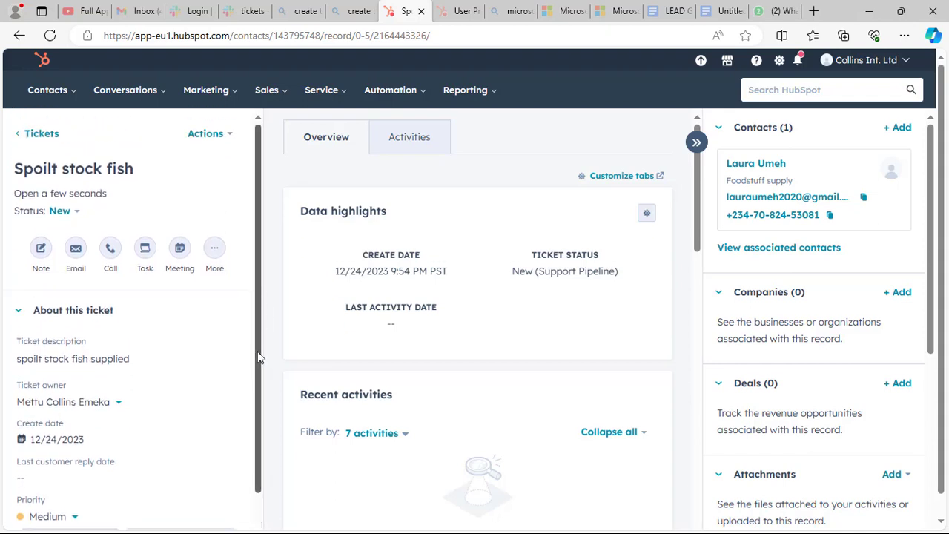
{"action": "scroll", "coordinate": [259, 359], "scroll_direction": "down", "scroll_amount": 1}
{"action": "scroll", "coordinate": [255, 408], "scroll_direction": "up", "scroll_amount": 1}
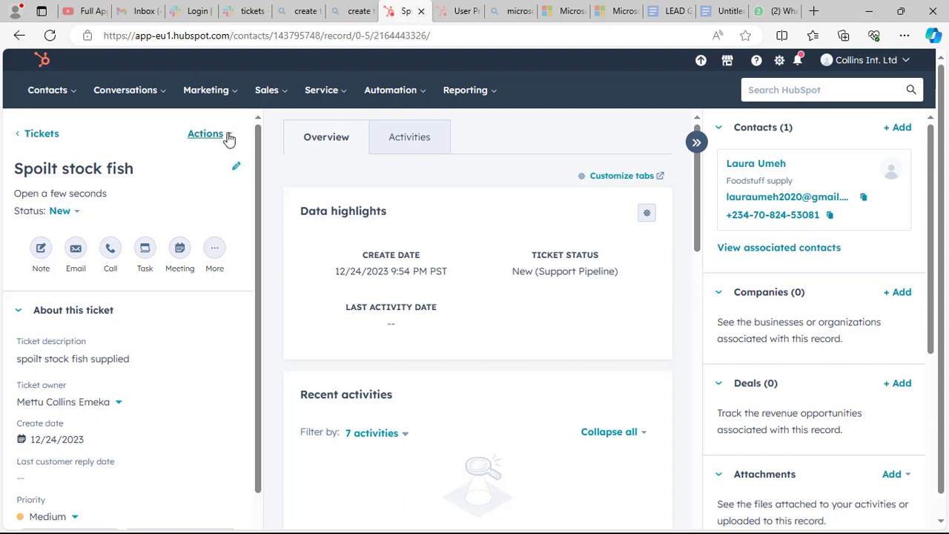
- Open the conversations inbox and dismiss the AI Assistant and Conversation Summary beta introductions
{"action": "left_click", "coordinate": [148, 100]}
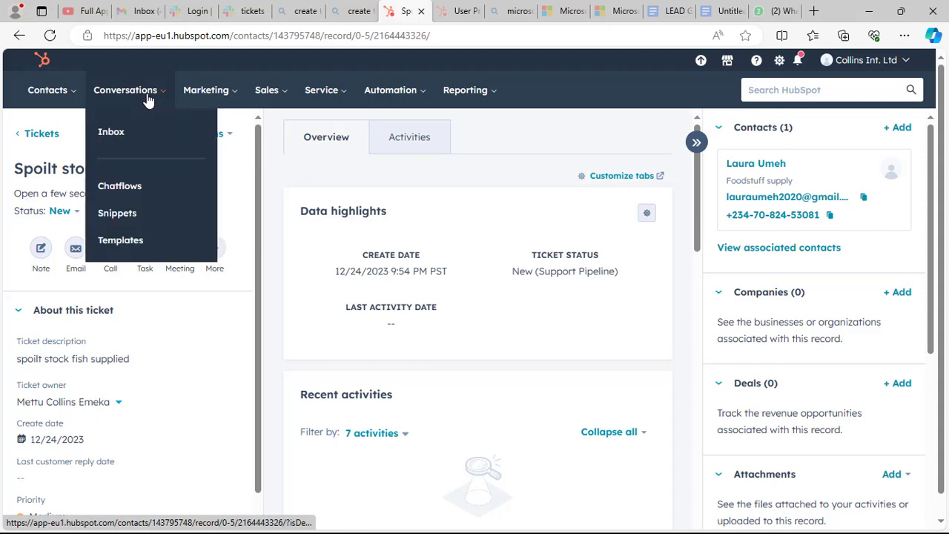
{"action": "left_click", "coordinate": [136, 140]}
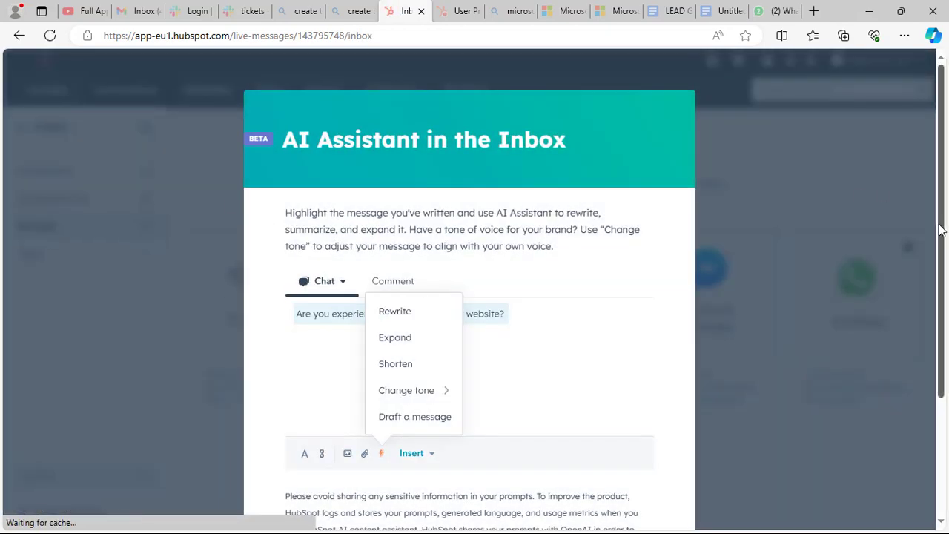
{"action": "scroll", "coordinate": [943, 234], "scroll_direction": "down", "scroll_amount": 2}
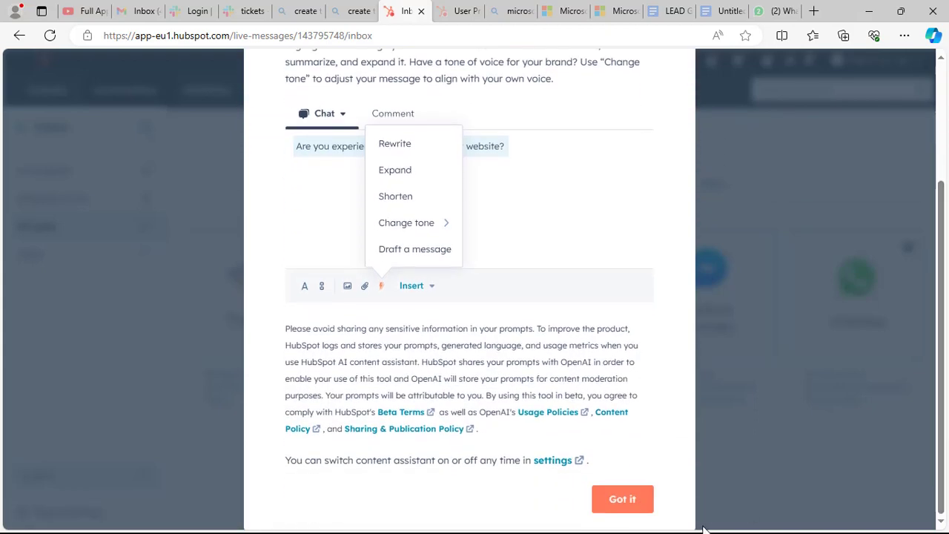
{"action": "left_click", "coordinate": [635, 502]}
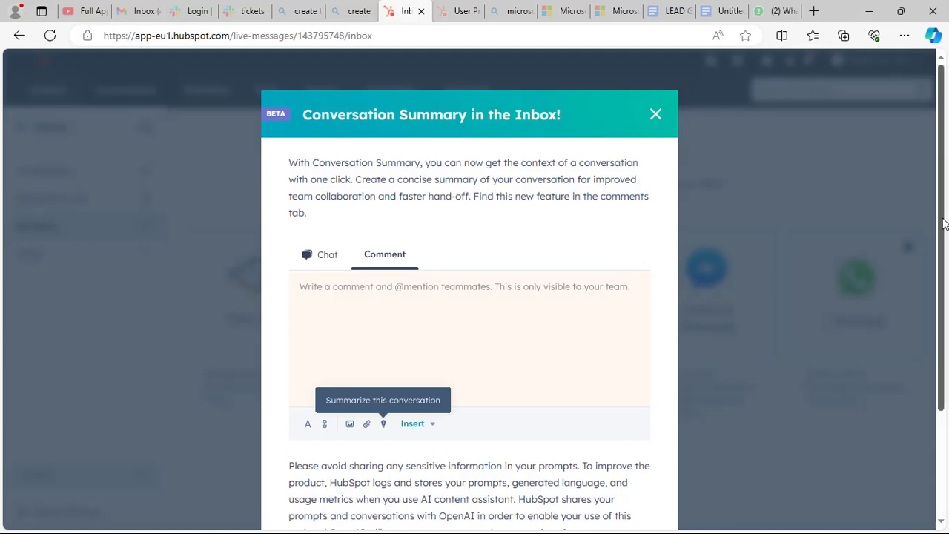
{"action": "left_click_drag", "start_coordinate": [943, 224], "coordinate": [945, 412]}
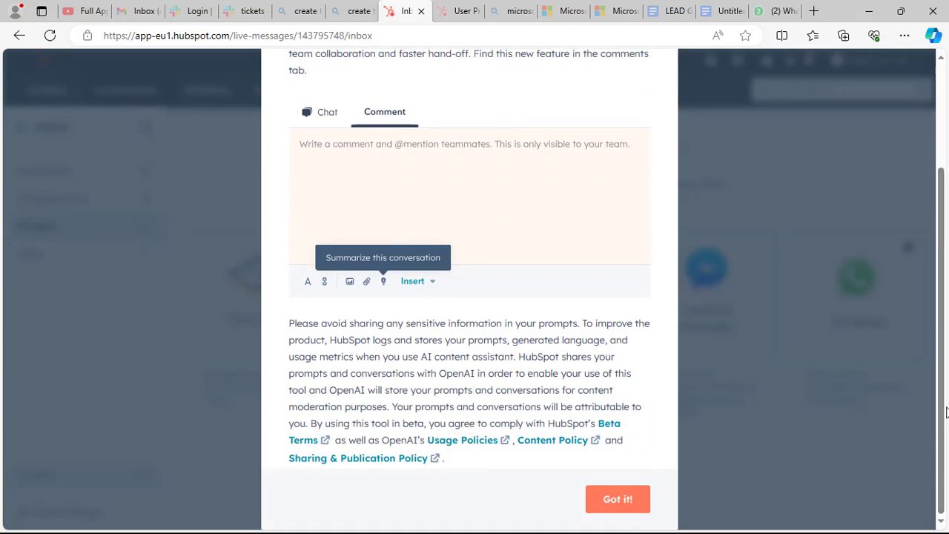
{"action": "left_click", "coordinate": [636, 495]}
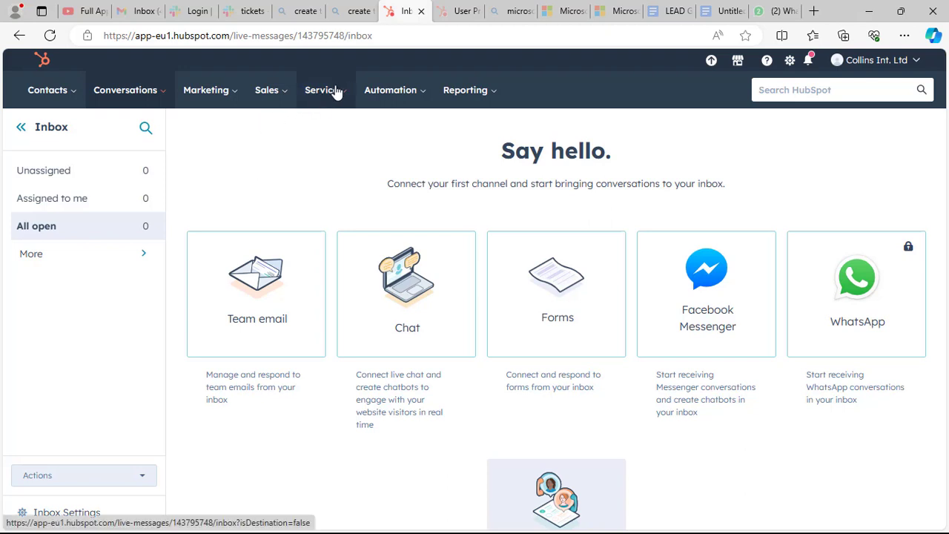
- Go to the list of all tickets and select the insect-infested 50kg bag ticket
{"action": "mouse_move", "coordinate": [331, 97]}
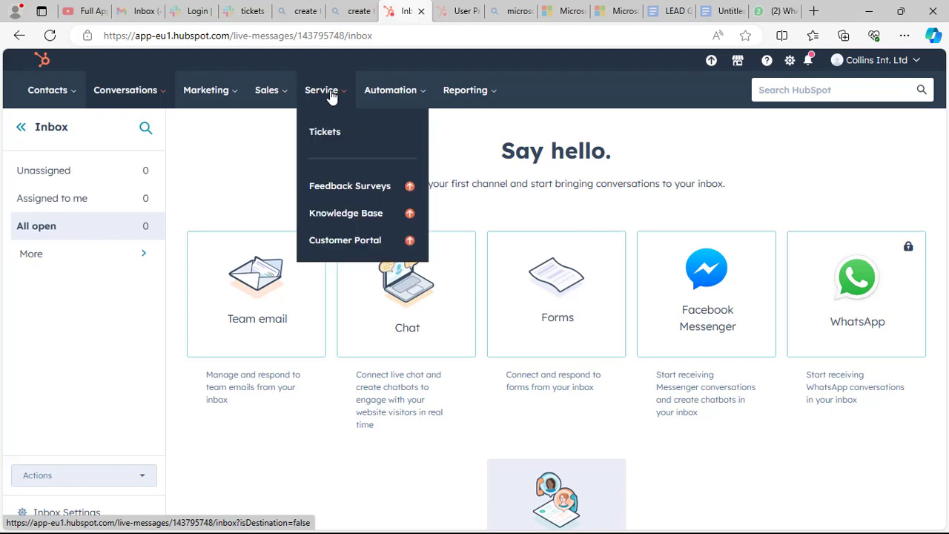
{"action": "left_click", "coordinate": [324, 148]}
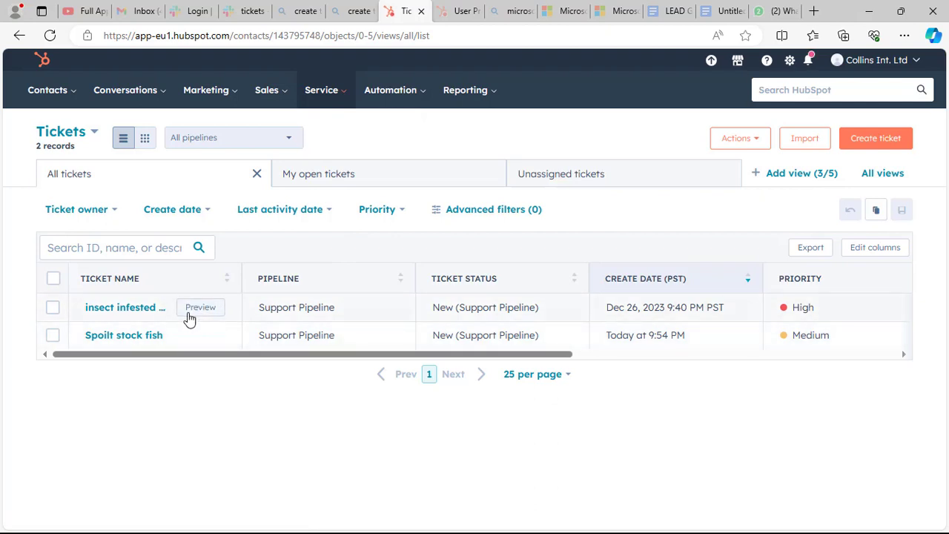
{"action": "left_click", "coordinate": [53, 308]}
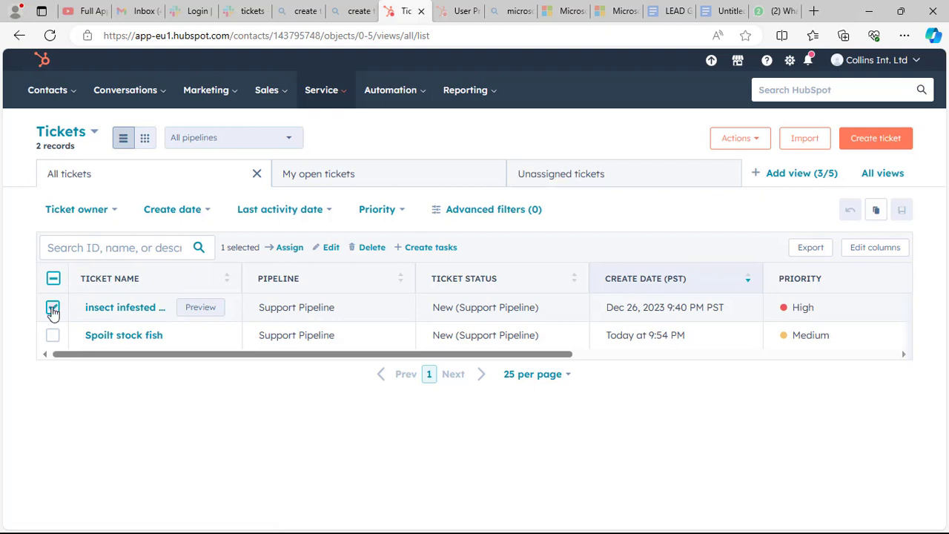
{"action": "left_click", "coordinate": [53, 308]}
{"action": "left_click", "coordinate": [53, 316]}
- Look through the properties available for bulk editing the selected ticket, and close the dialog without updating anything
{"action": "left_click", "coordinate": [331, 247]}
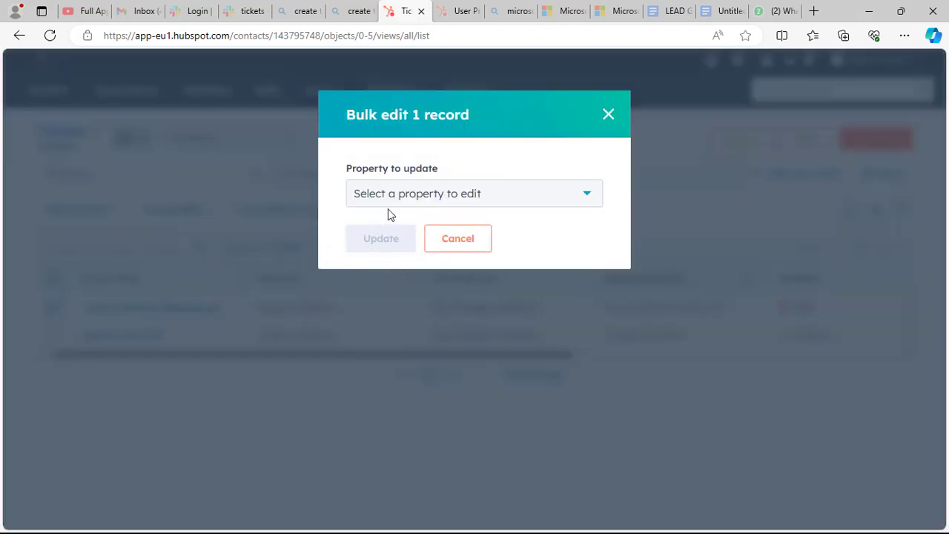
{"action": "left_click", "coordinate": [455, 201]}
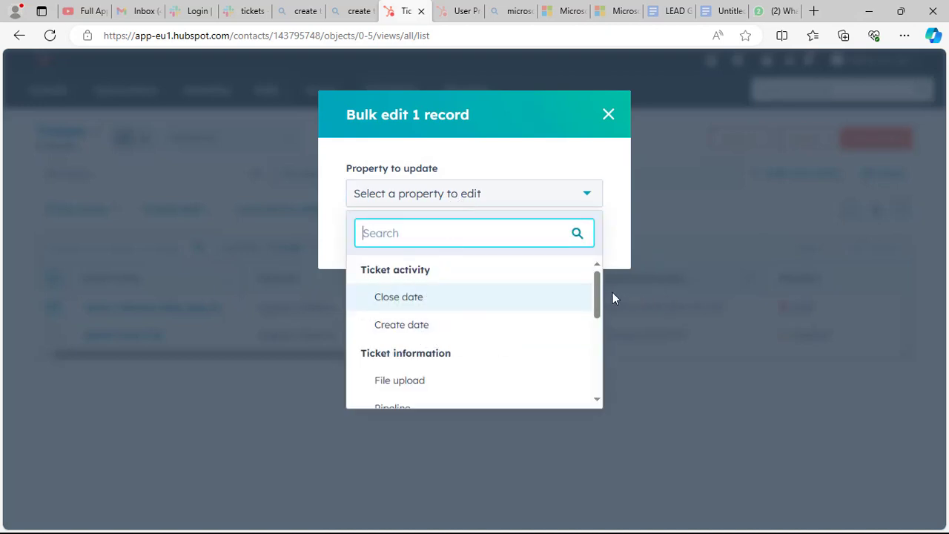
{"action": "left_click_drag", "start_coordinate": [599, 297], "coordinate": [598, 335]}
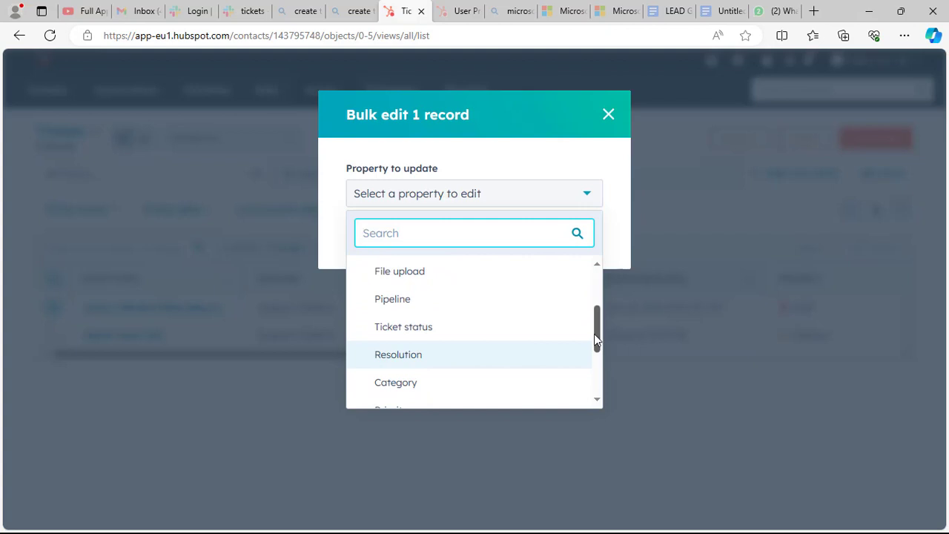
{"action": "left_click_drag", "start_coordinate": [593, 335], "coordinate": [598, 382]}
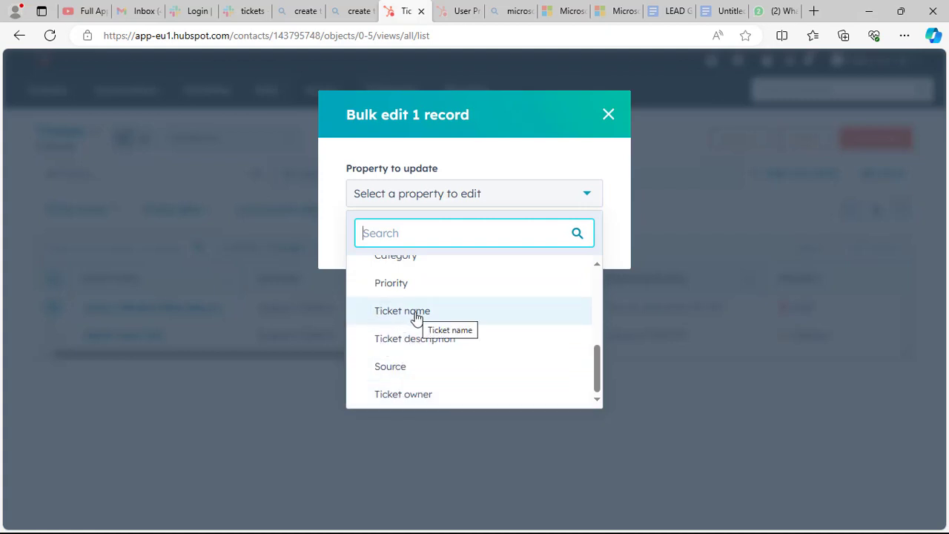
{"action": "left_click", "coordinate": [608, 116]}
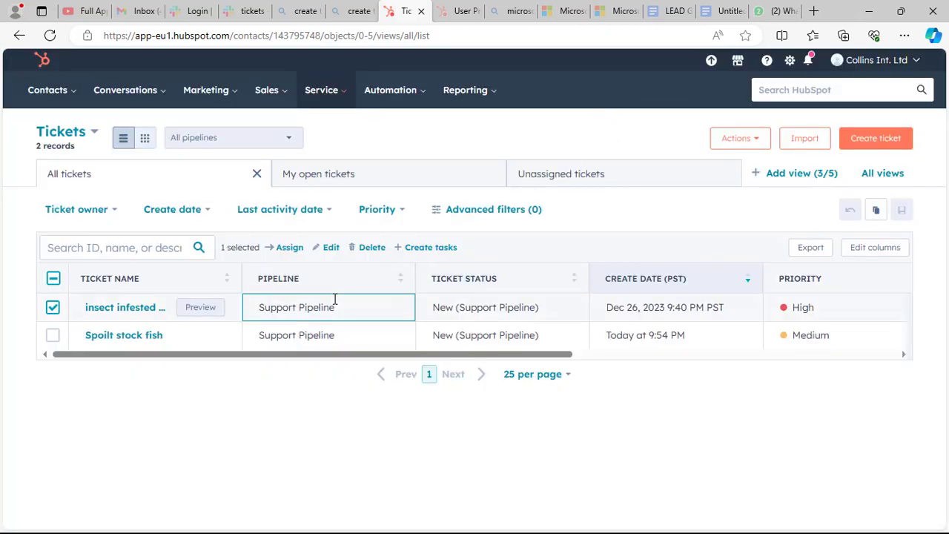
- Reselect the insect-infested ticket, view the owners available for bulk assignment, and close the dialog without assigning one
{"action": "left_click", "coordinate": [54, 310]}
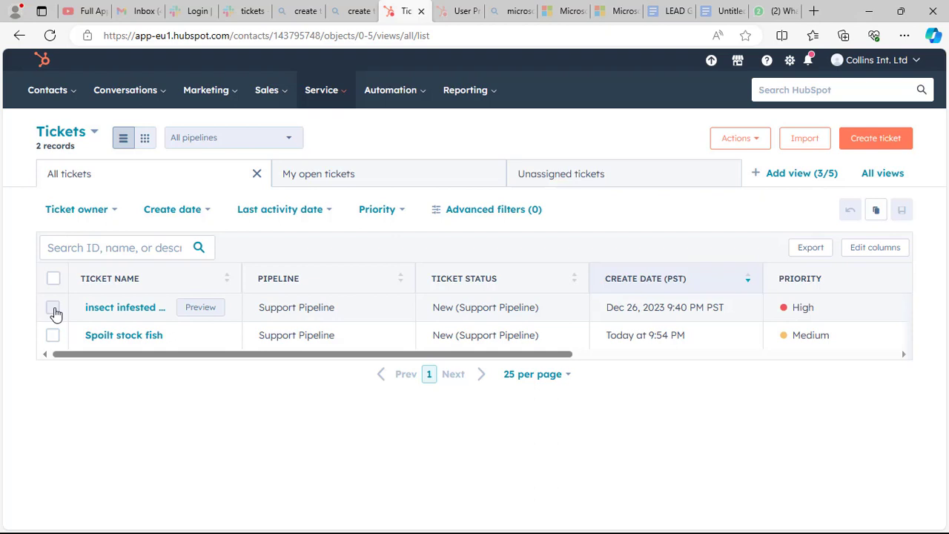
{"action": "left_click", "coordinate": [53, 309]}
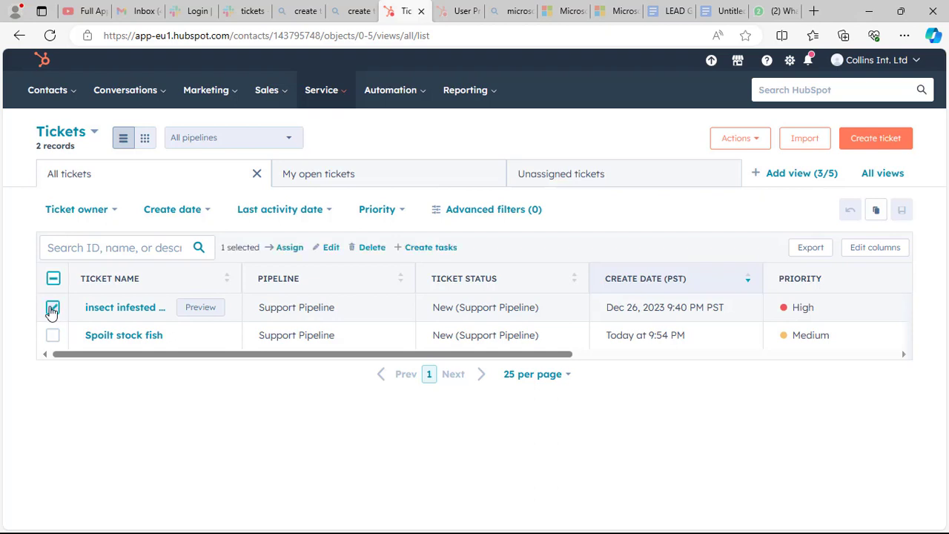
{"action": "left_click", "coordinate": [289, 249]}
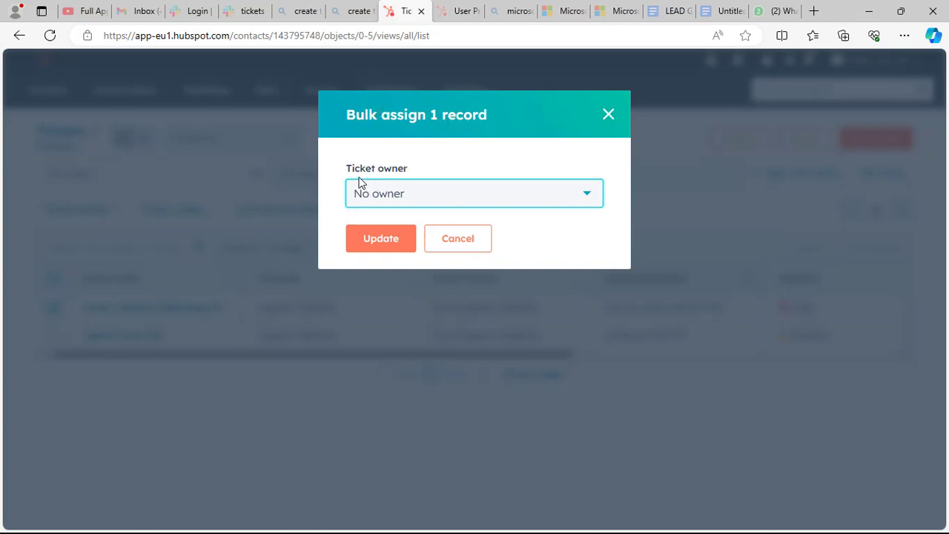
{"action": "left_click", "coordinate": [417, 195]}
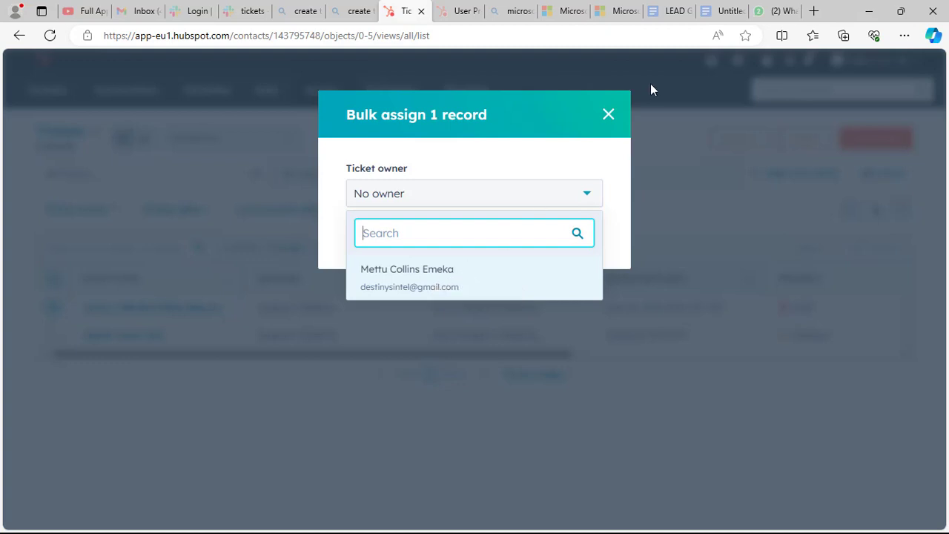
{"action": "left_click", "coordinate": [607, 117]}
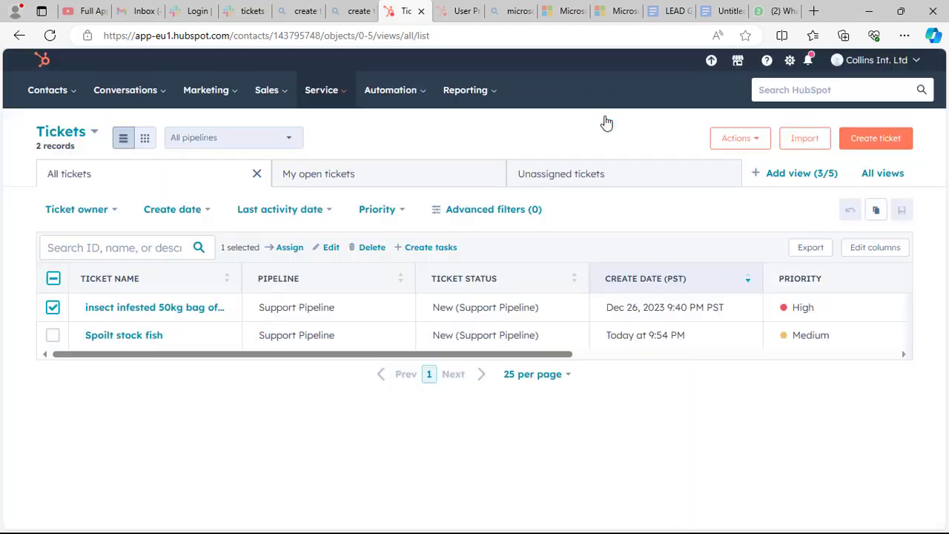